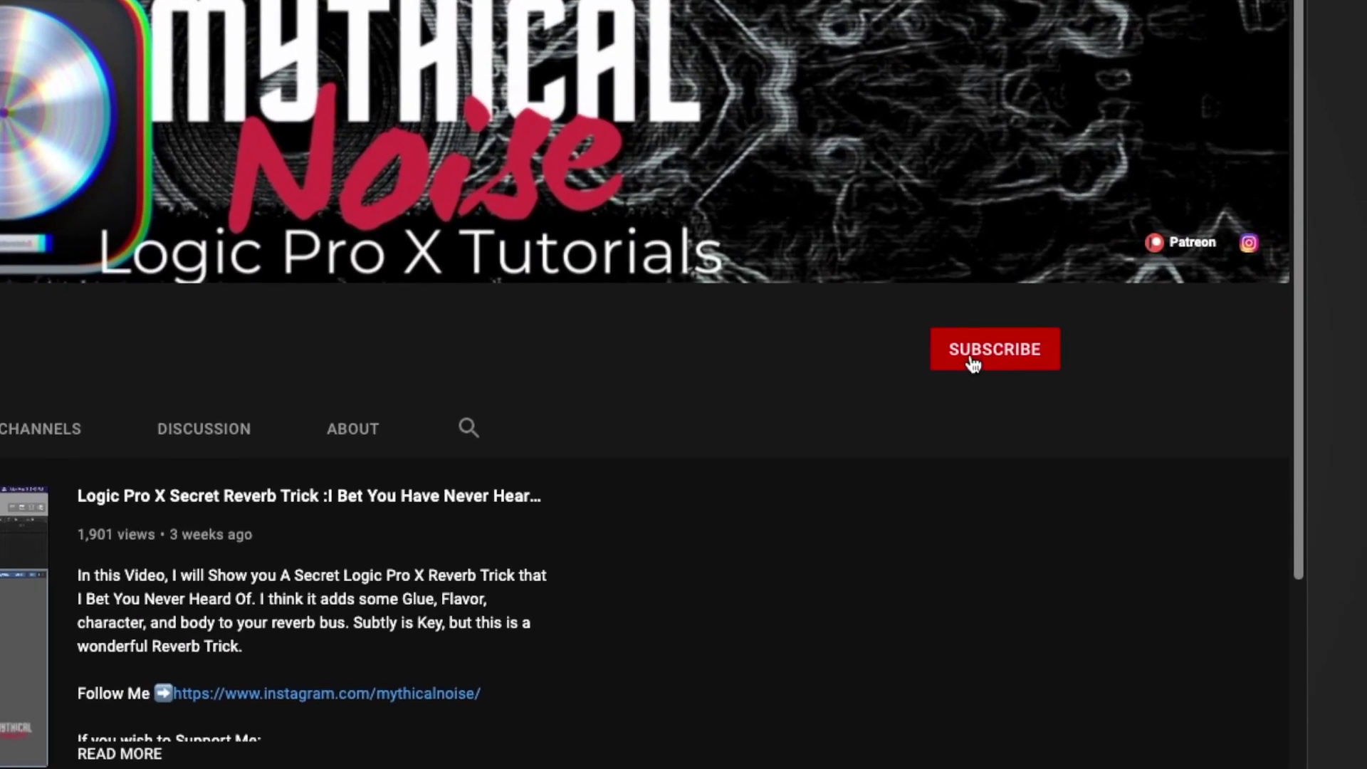
Step: Subscribe to the Logic Pro X Tutorials channel with notifications set to All
{"action": "left_click", "coordinate": [1093, 347]}
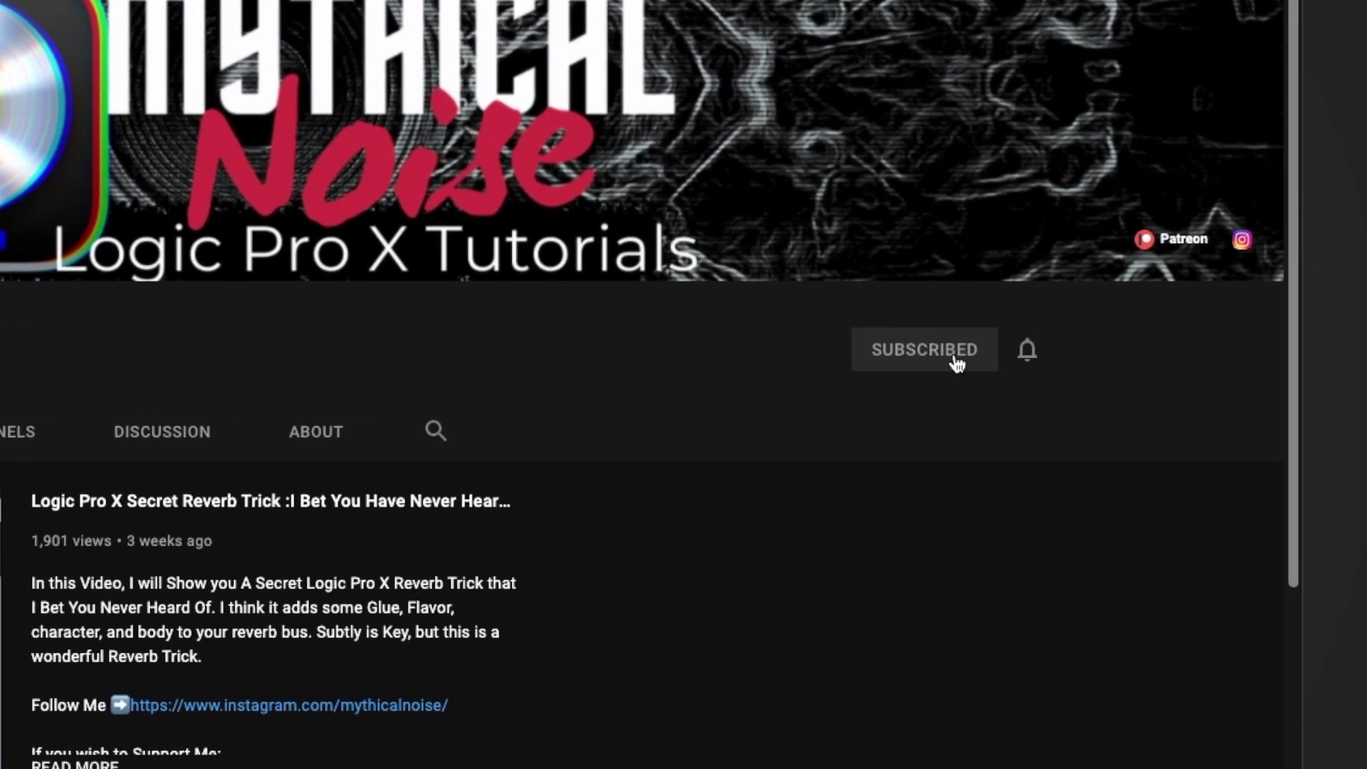
{"action": "left_click", "coordinate": [1028, 360]}
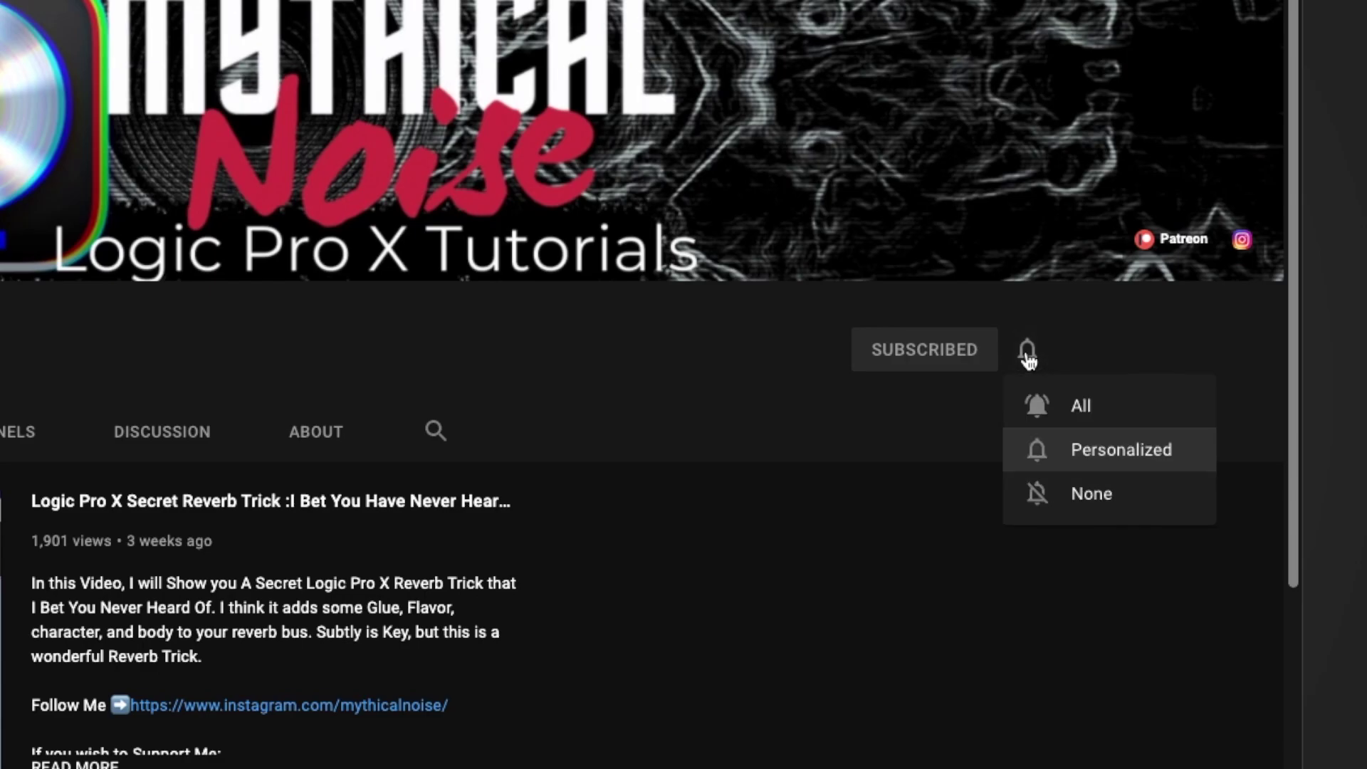
{"action": "left_click", "coordinate": [1058, 408]}
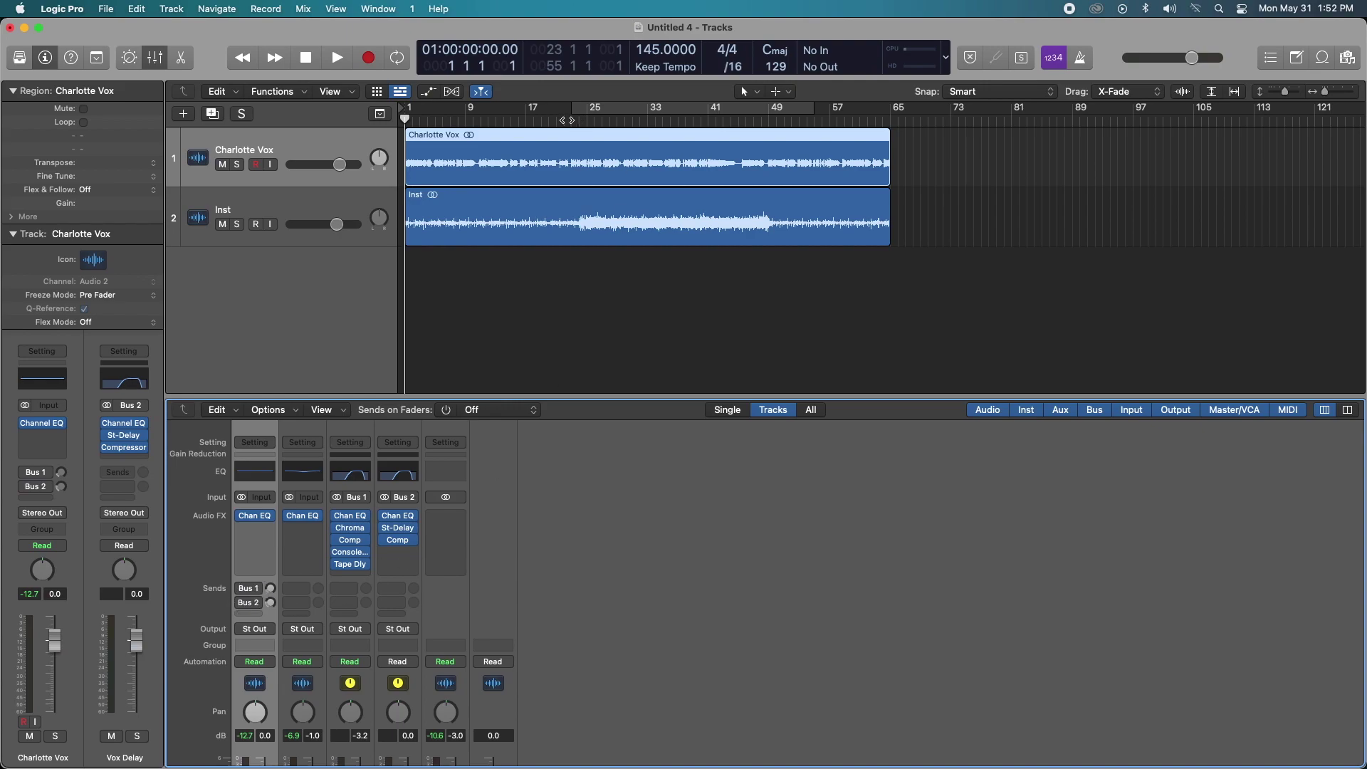
Step: Play from bar 22 with Charlotte Vox soloed, then stop at bar 39 and unsolo it
{"action": "double_click", "coordinate": [567, 120]}
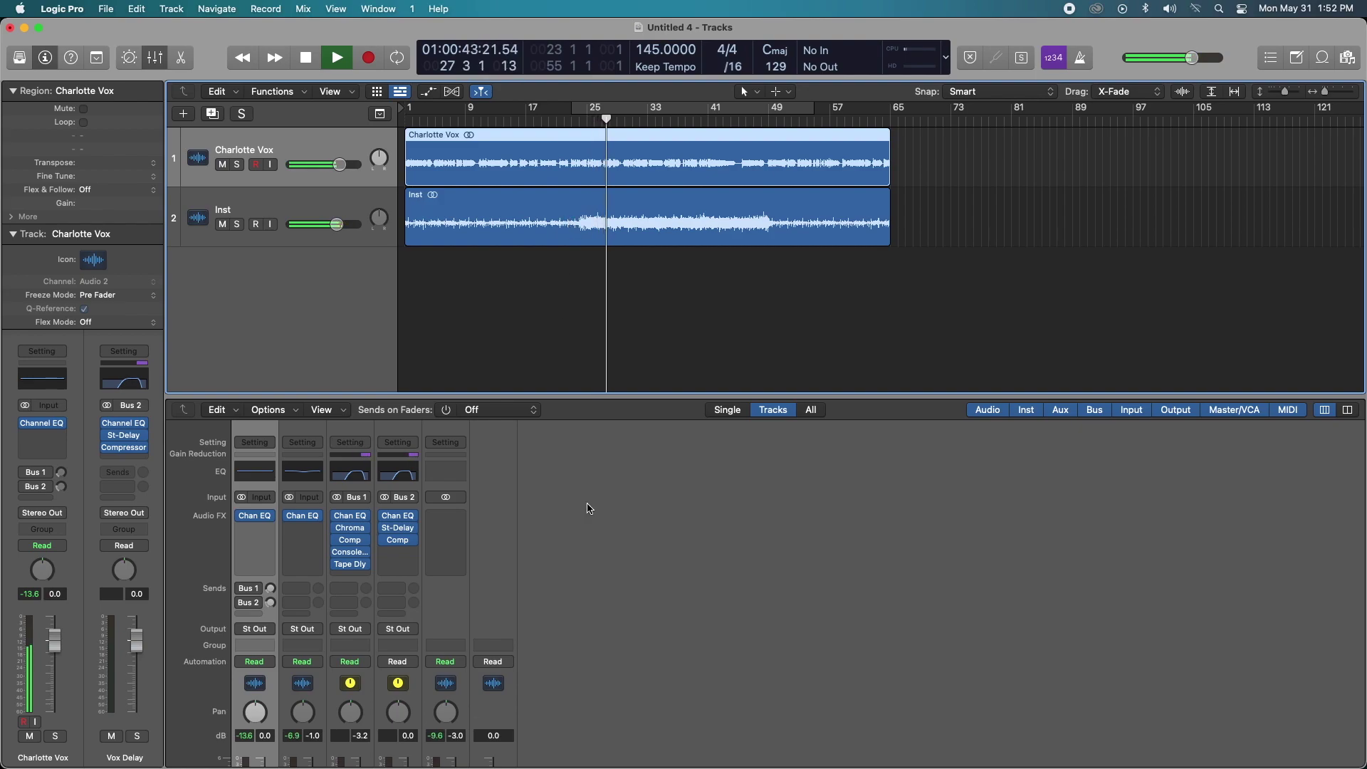
{"action": "scroll", "coordinate": [574, 562], "scroll_direction": "down", "scroll_amount": 3}
{"action": "scroll", "coordinate": [574, 562], "scroll_direction": "down", "scroll_amount": 1}
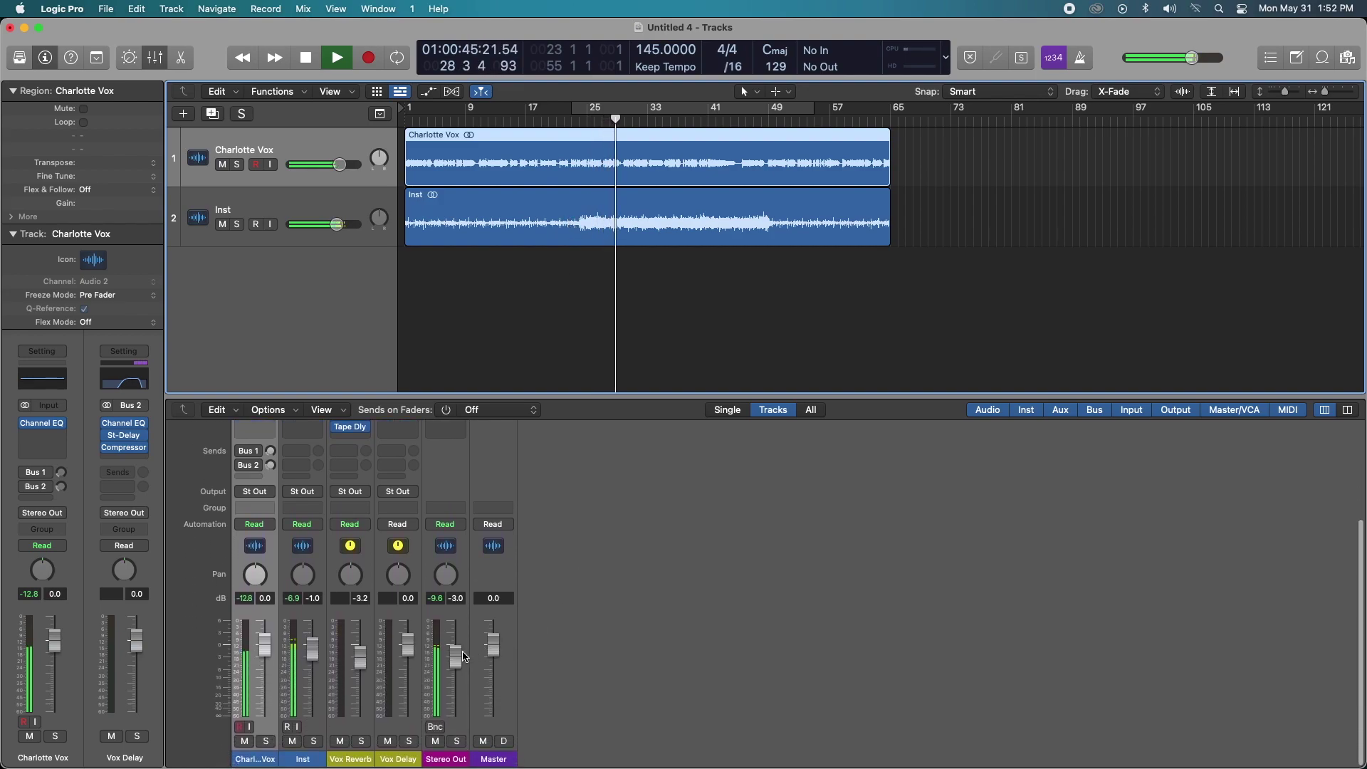
{"action": "scroll", "coordinate": [486, 635], "scroll_direction": "up", "scroll_amount": 4}
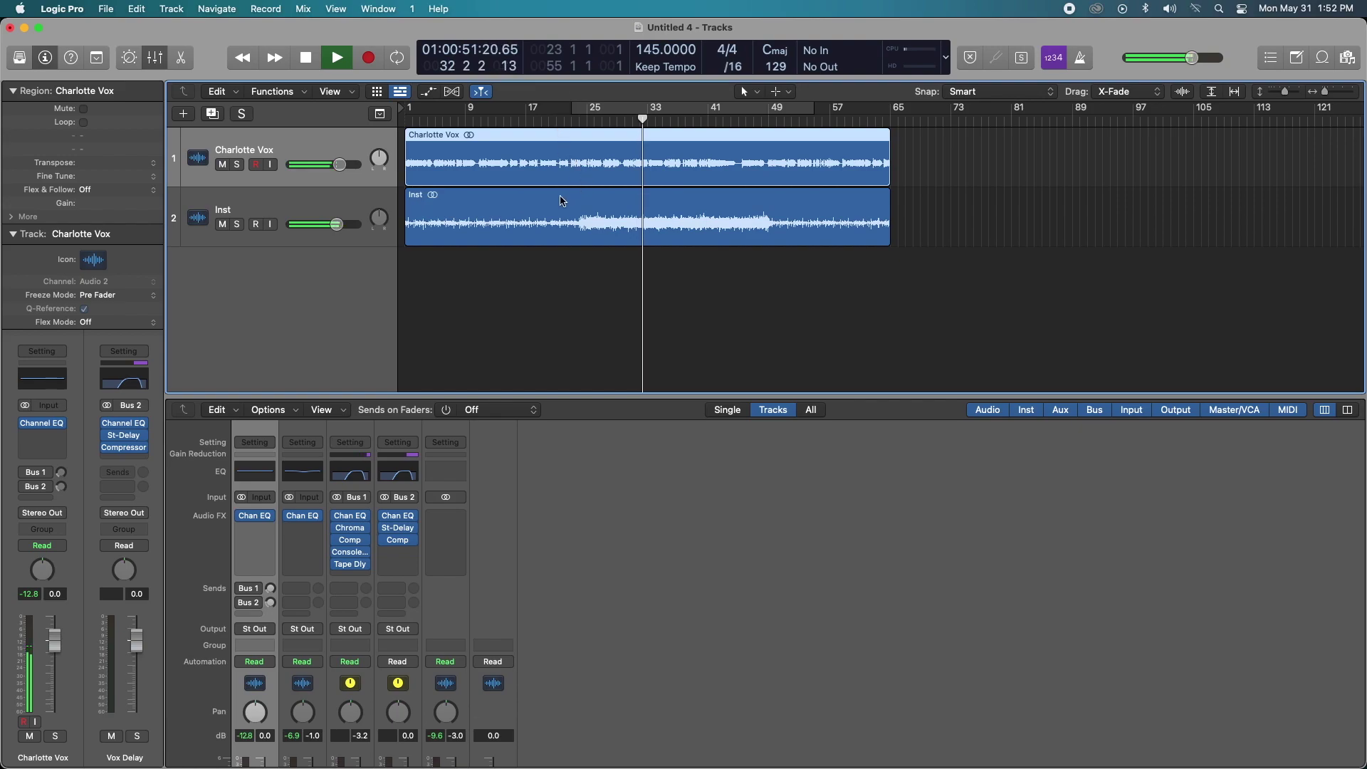
{"action": "scroll", "coordinate": [299, 703], "scroll_direction": "down", "scroll_amount": 4}
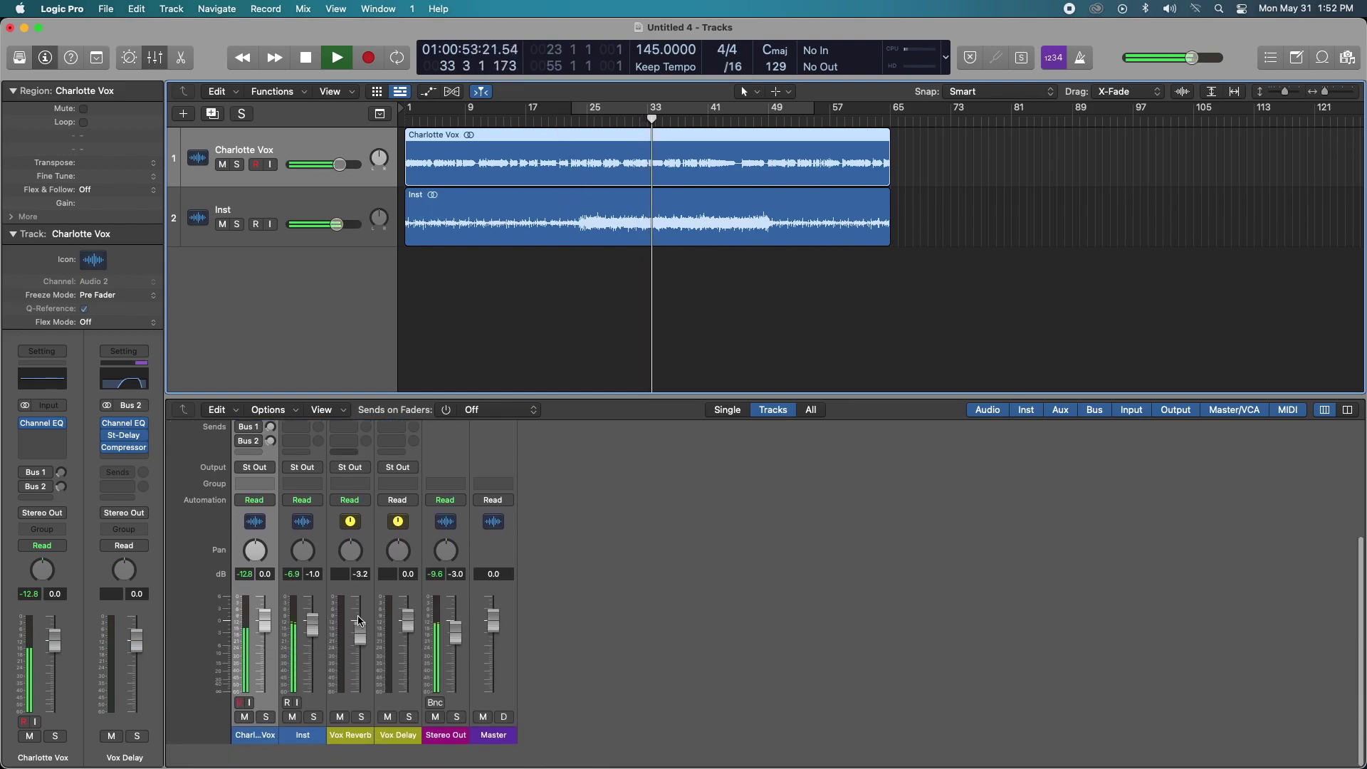
{"action": "key", "text": "s"}
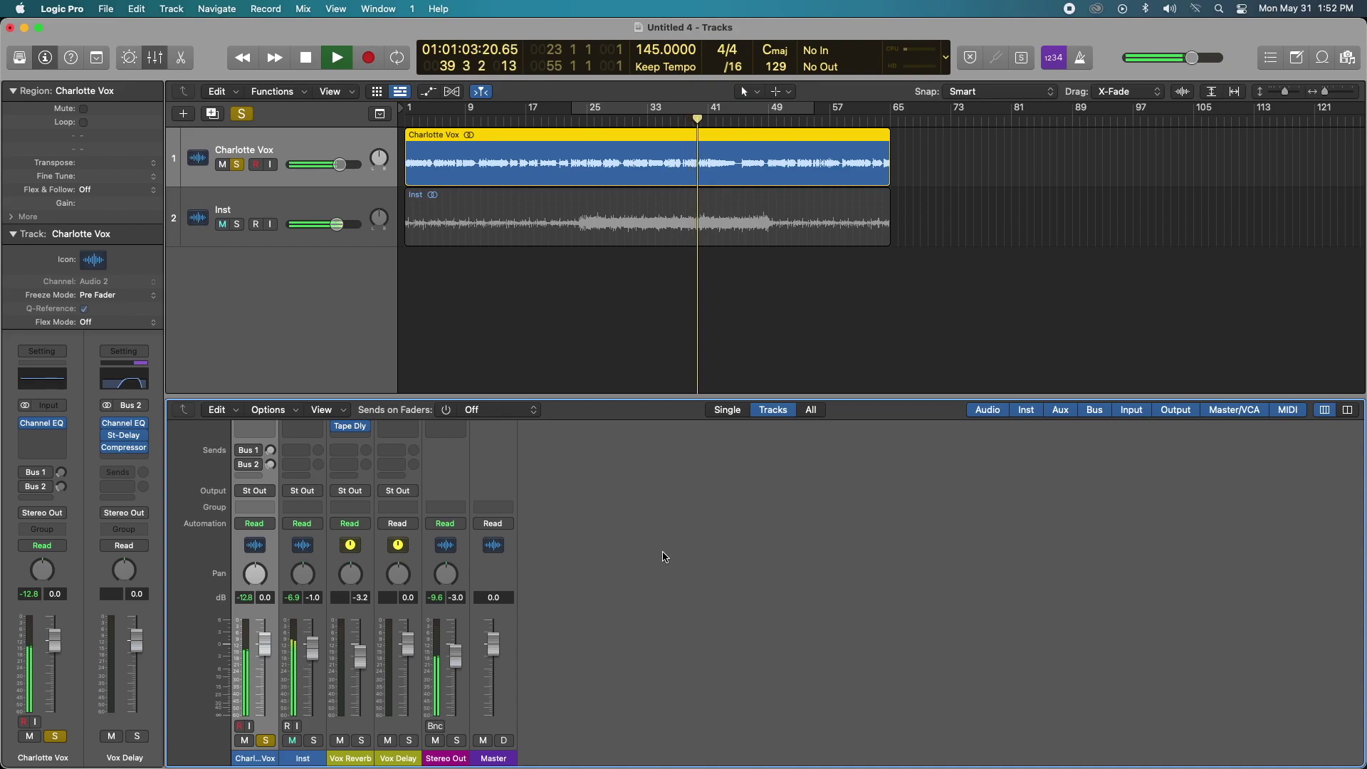
{"action": "key", "text": "space"}
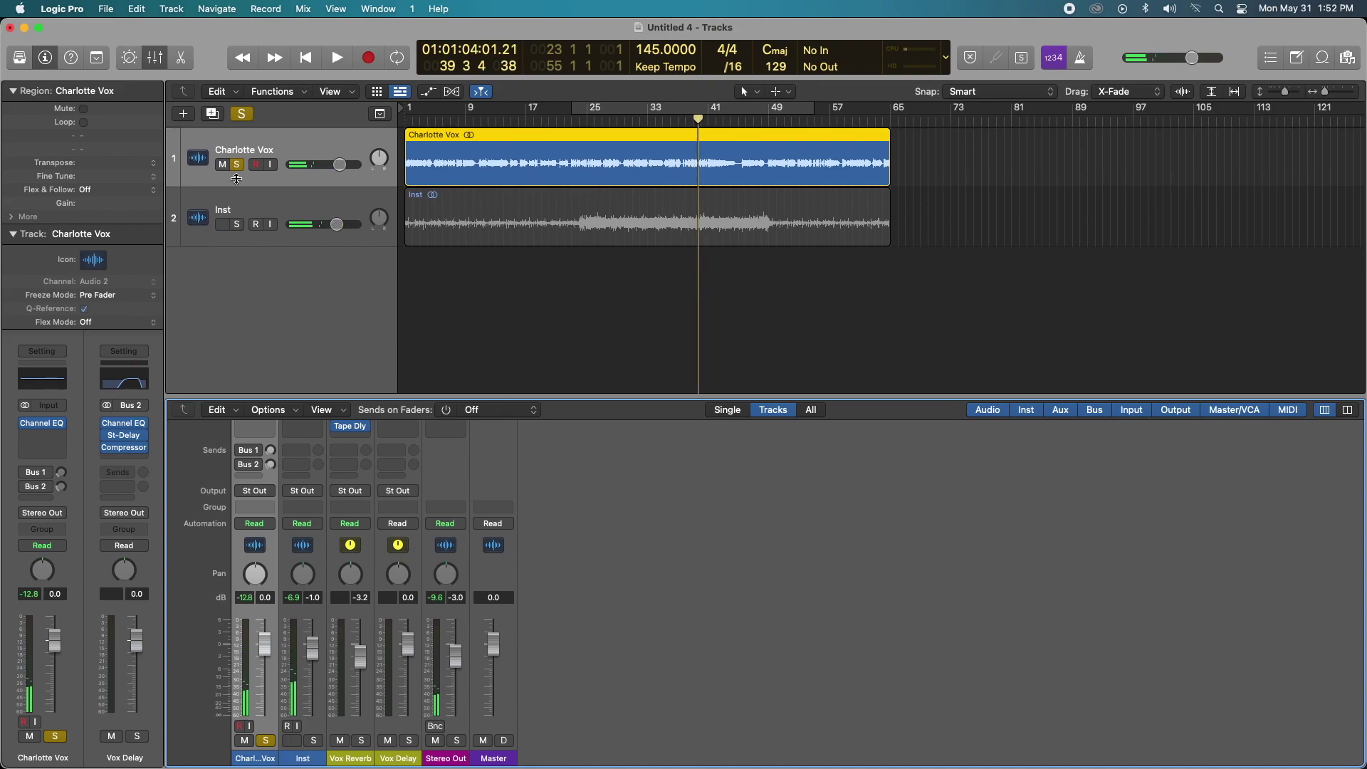
{"action": "left_click", "coordinate": [237, 164]}
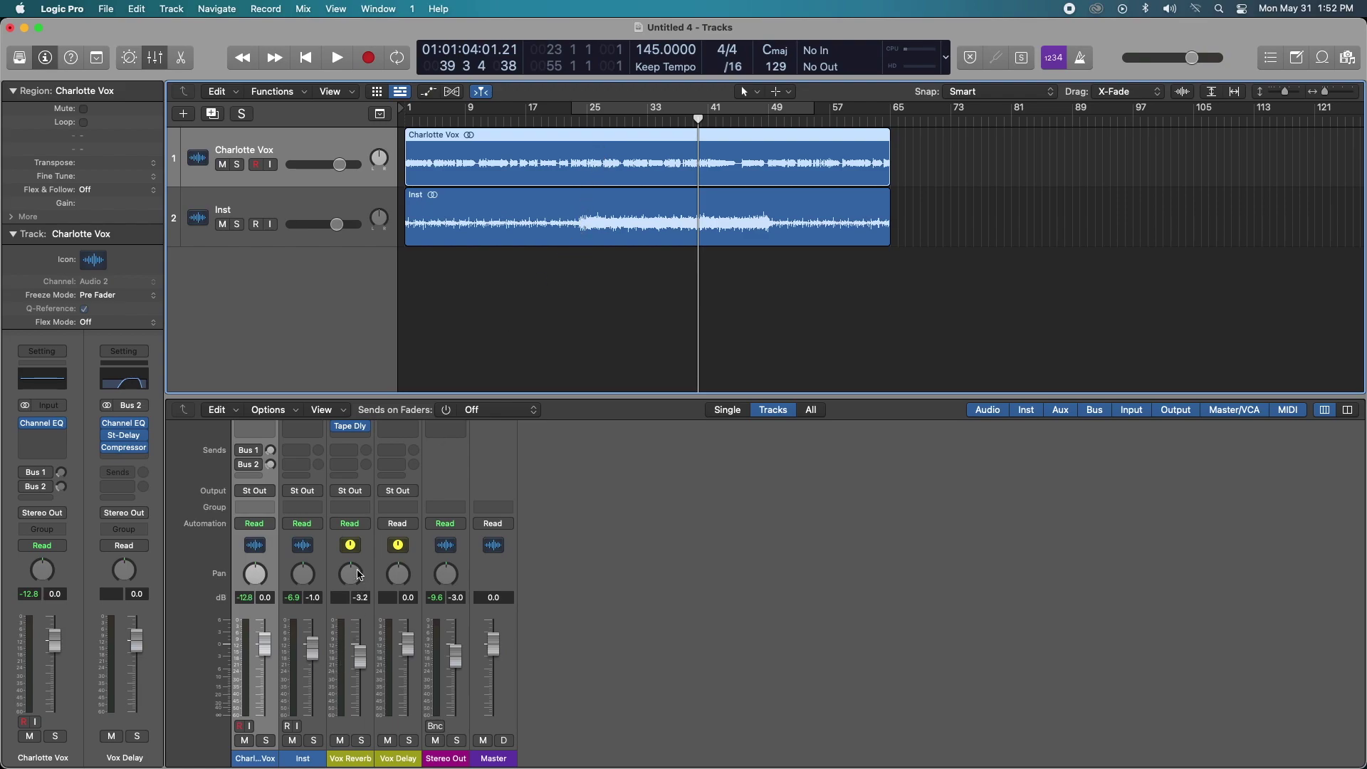
Step: Pan the Vox Reverb bus left to -24, then review the mixer's channel strips
{"action": "left_click_drag", "start_coordinate": [360, 575], "coordinate": [360, 593]}
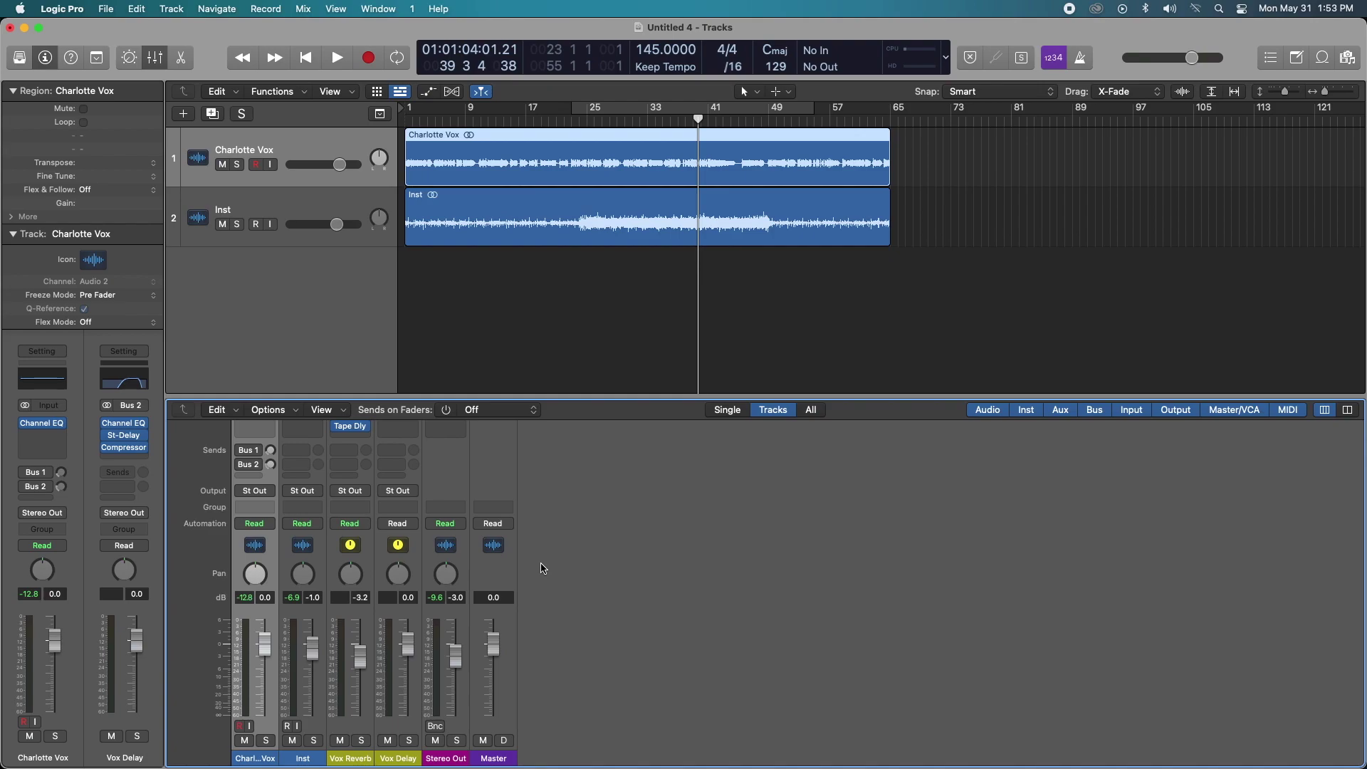
{"action": "scroll", "coordinate": [544, 568], "scroll_direction": "up", "scroll_amount": 5}
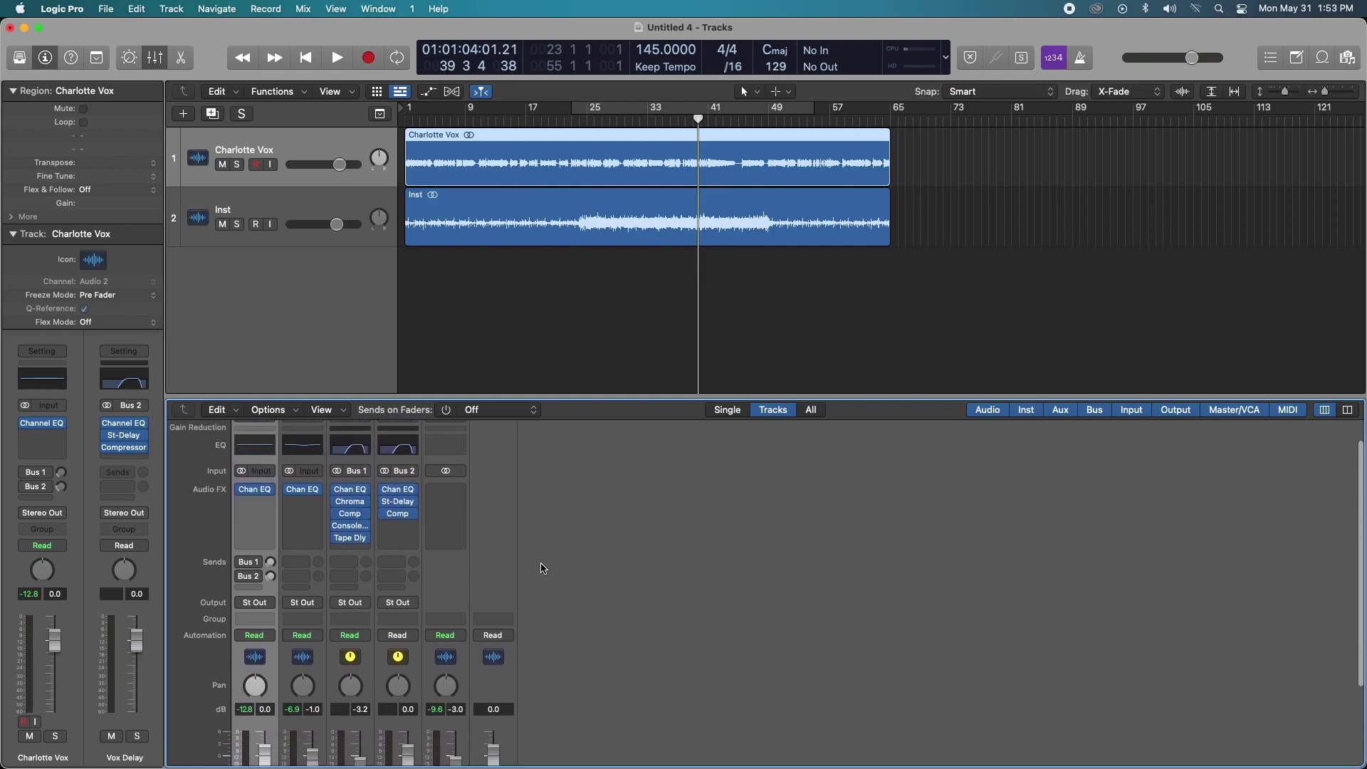
{"action": "scroll", "coordinate": [544, 568], "scroll_direction": "down", "scroll_amount": 2}
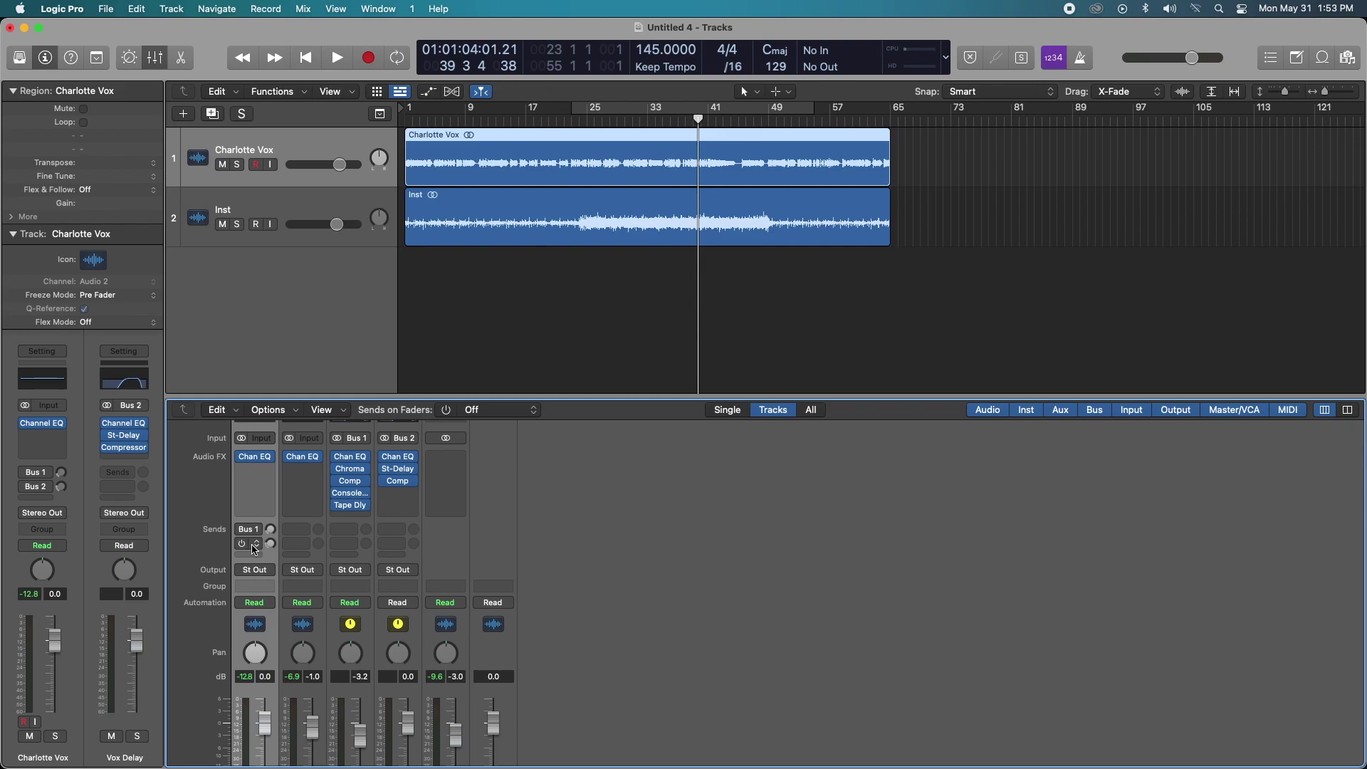
{"action": "scroll", "coordinate": [315, 522], "scroll_direction": "down", "scroll_amount": 3}
{"action": "scroll", "coordinate": [315, 523], "scroll_direction": "down", "scroll_amount": 1}
{"action": "scroll", "coordinate": [396, 662], "scroll_direction": "up", "scroll_amount": 8}
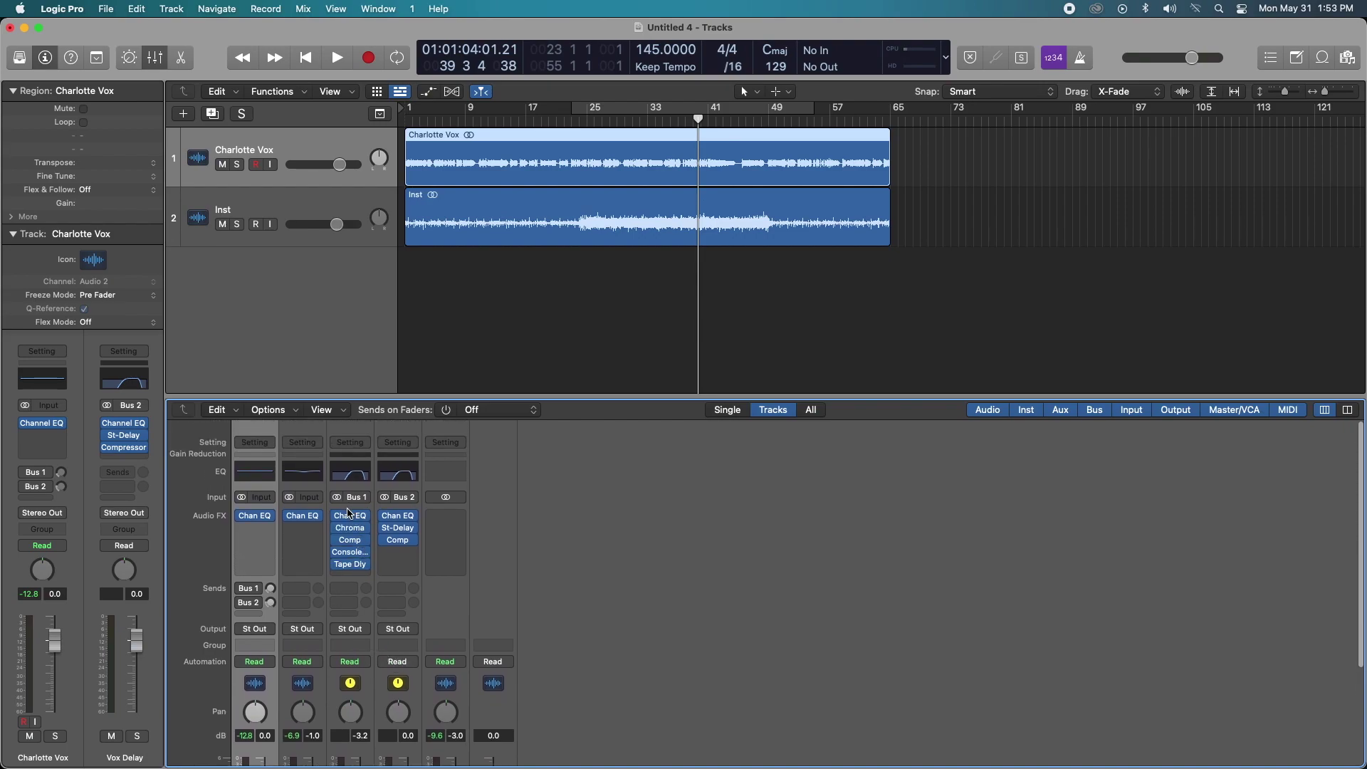
Step: Loop bars 25–49 from bar 29 and show Vox Reverb's Channel EQ with 600 Hz and 7000 Hz cuts
{"action": "left_click", "coordinate": [241, 589]}
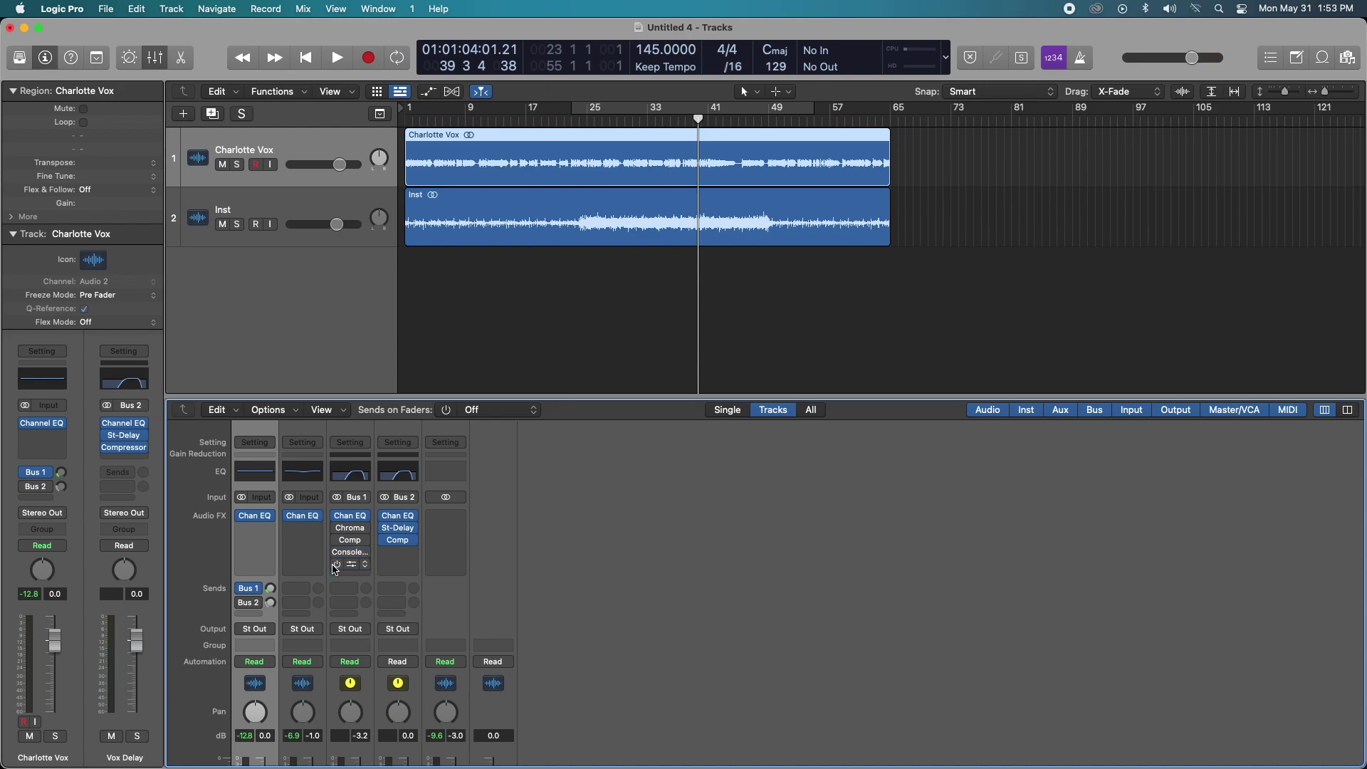
{"action": "left_click", "coordinate": [585, 108]}
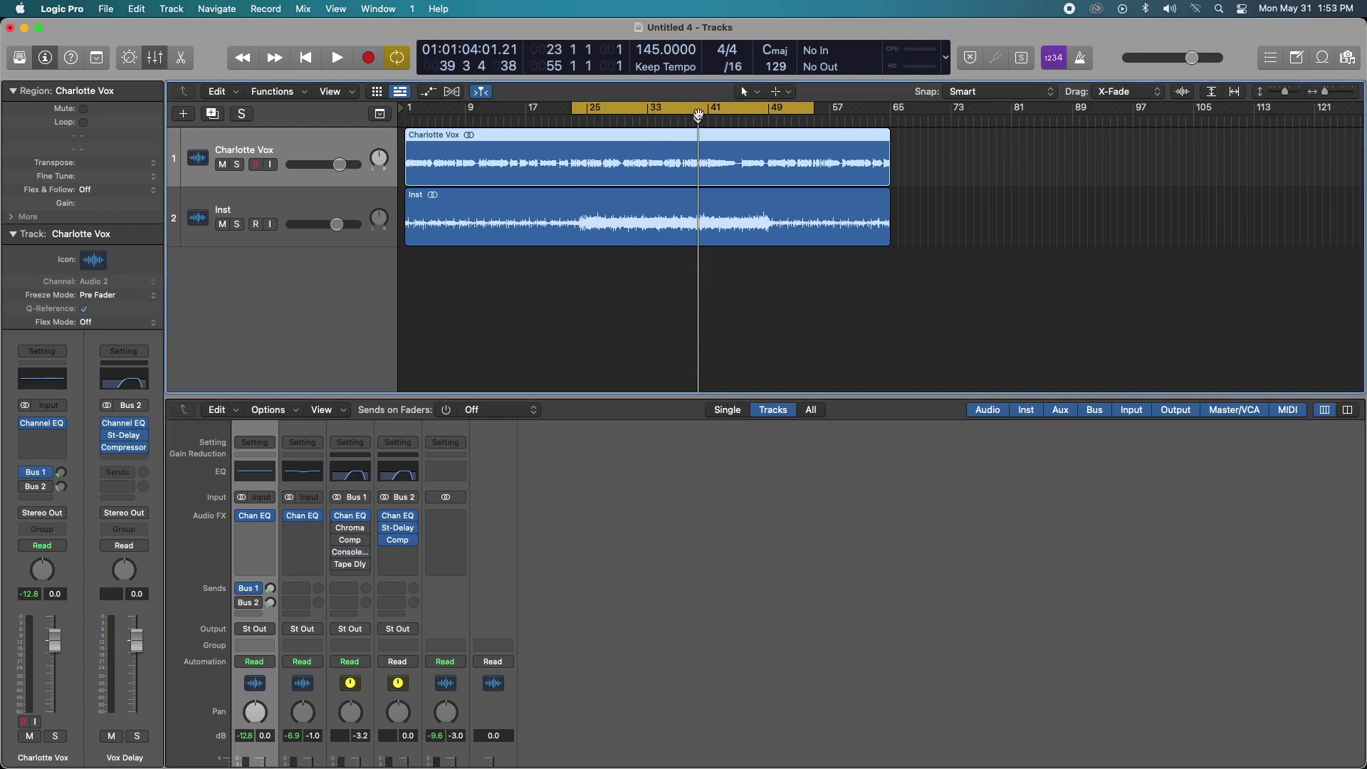
{"action": "left_click_drag", "start_coordinate": [696, 127], "coordinate": [616, 129]}
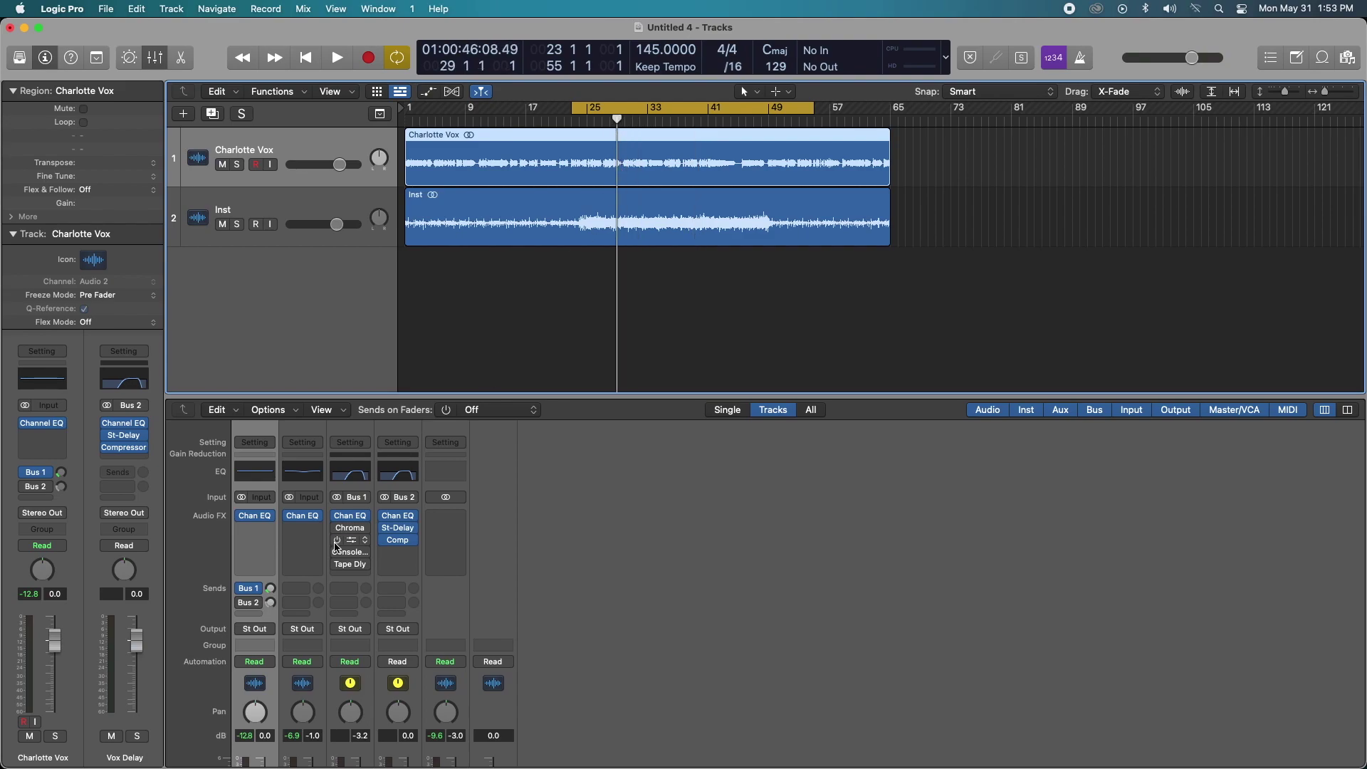
{"action": "left_click", "coordinate": [357, 469]}
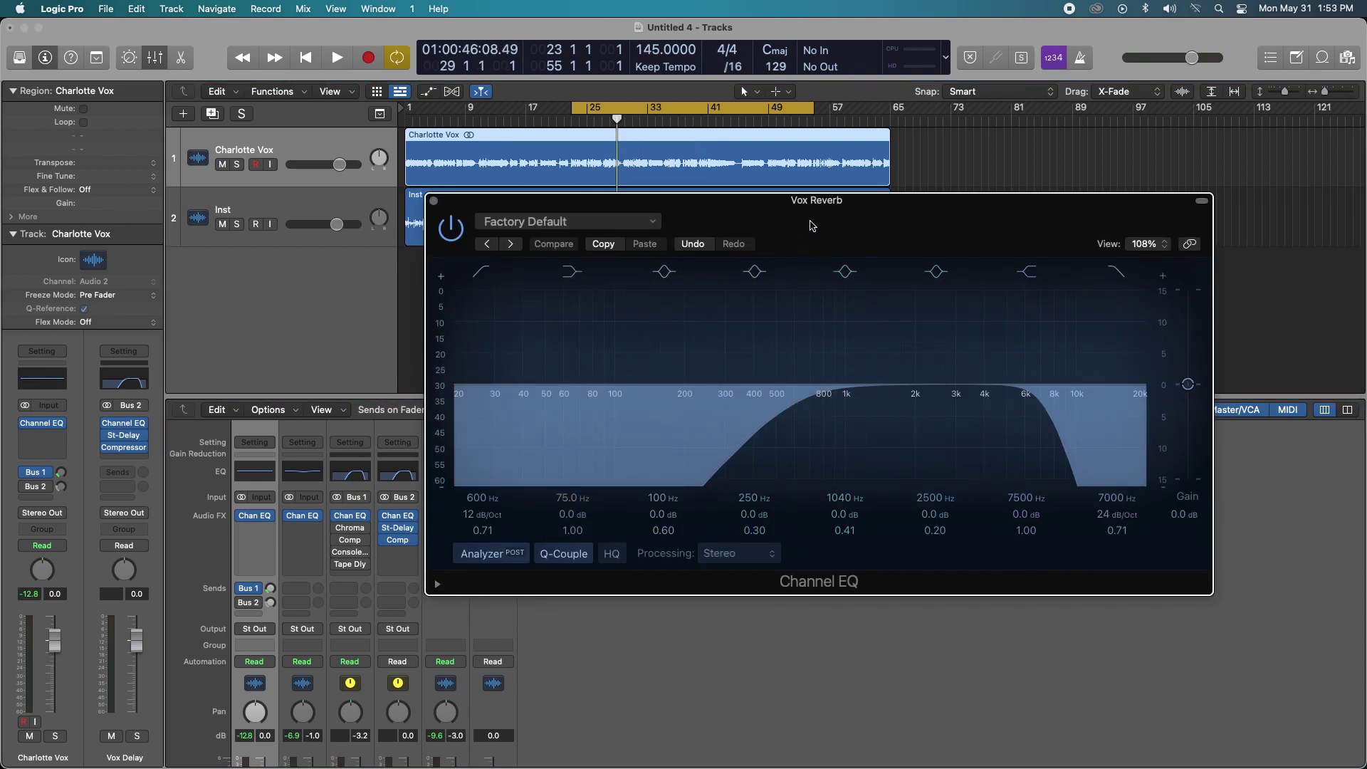
{"action": "left_click_drag", "start_coordinate": [723, 136], "coordinate": [970, 12]}
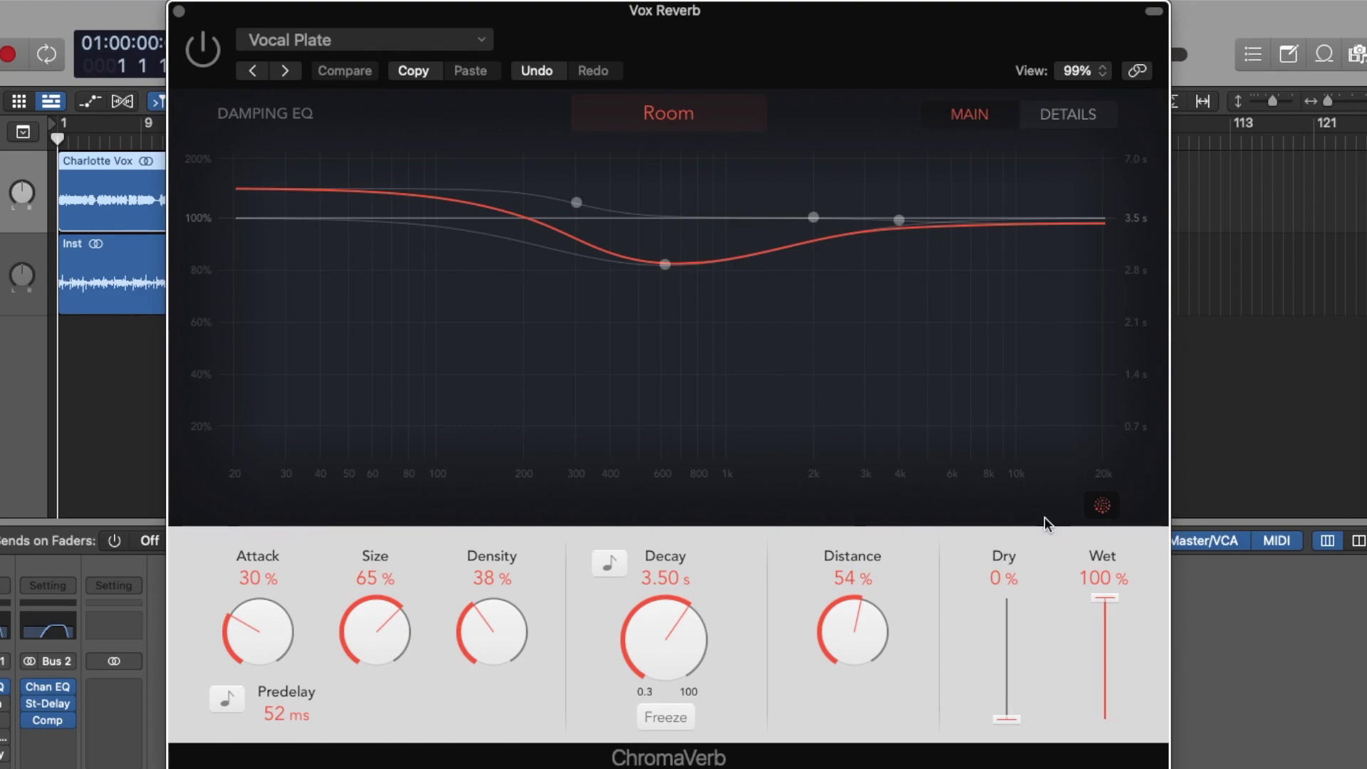
Step: Browse ChromaVerb's Setting presets on Vox Reverb, keeping the Vocal Plate preset
{"action": "left_click", "coordinate": [462, 39]}
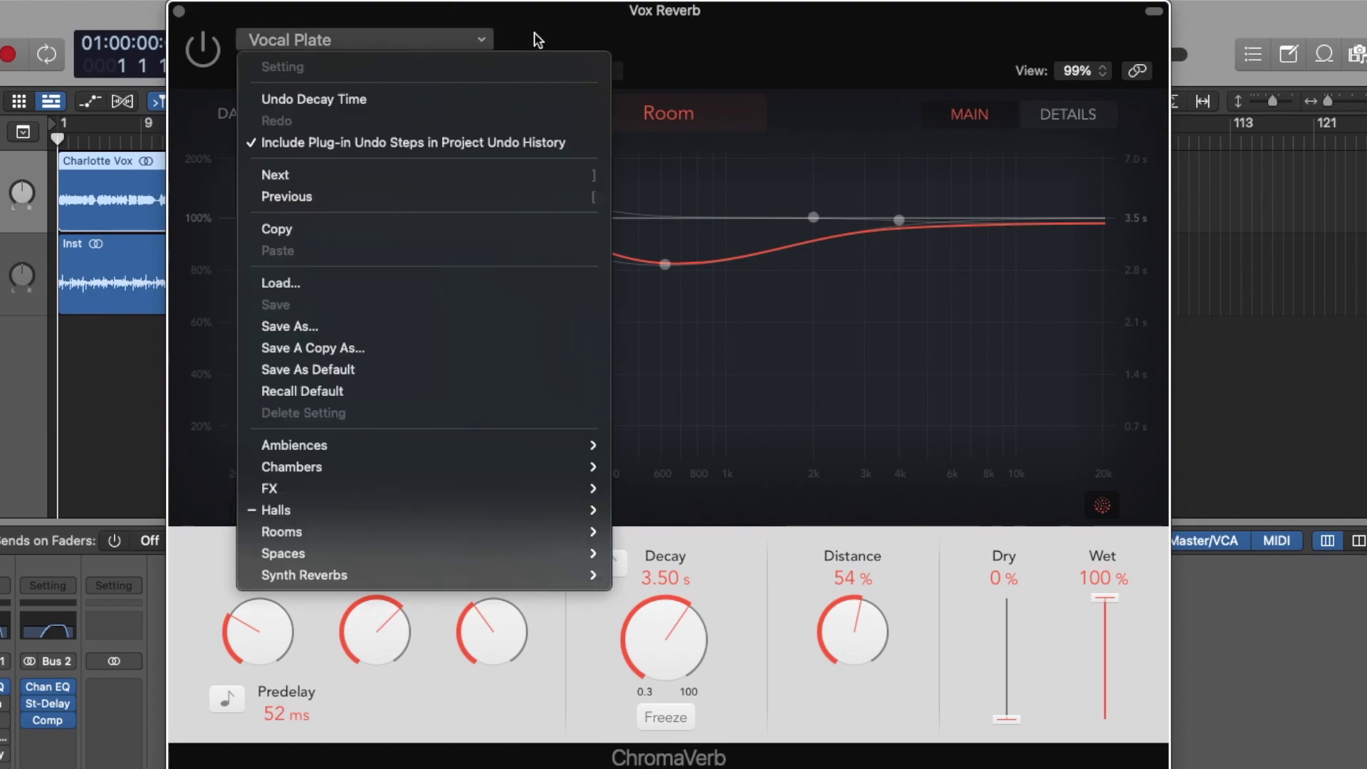
{"action": "mouse_move", "coordinate": [360, 510]}
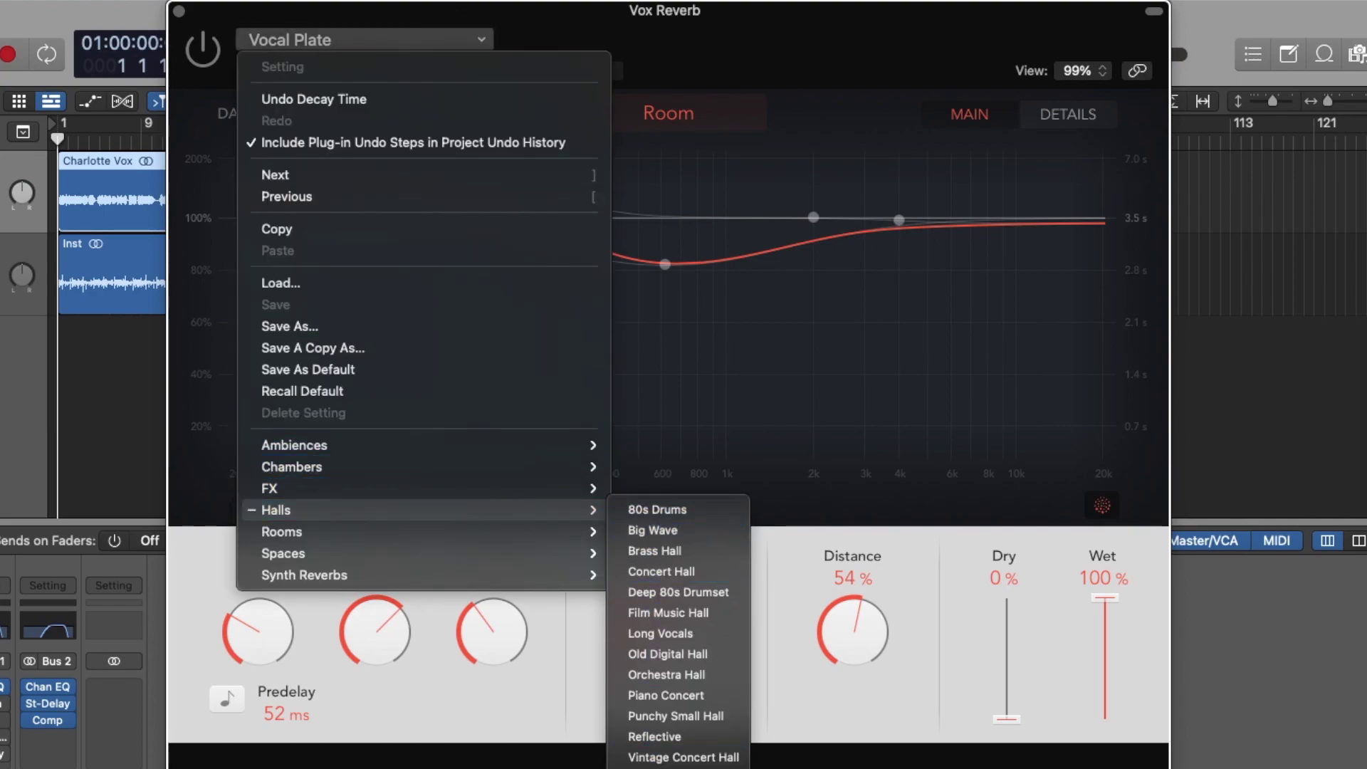
{"action": "left_click", "coordinate": [803, 543]}
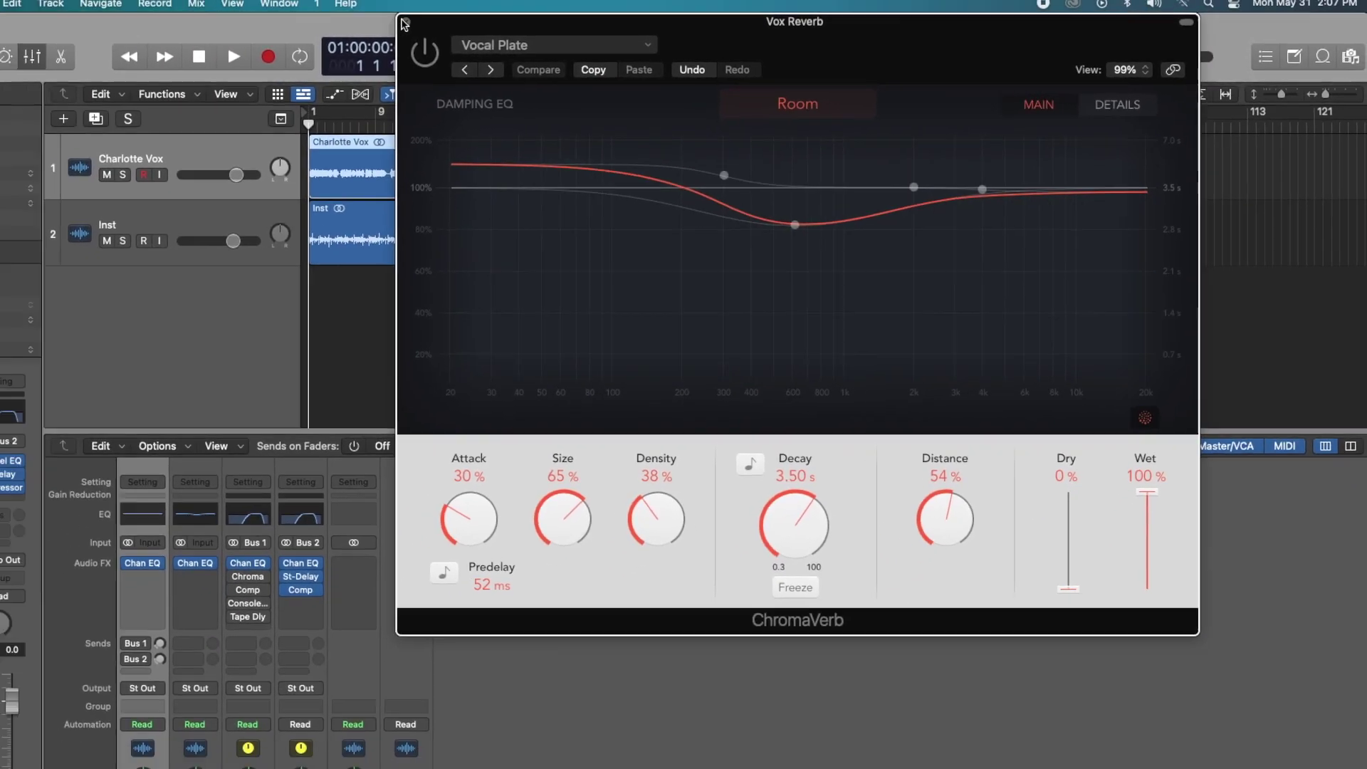
Step: Close ChromaVerb, show the Vox Reverb compressor, turn on Cycle and solo Charlotte Vox
{"action": "key", "text": "super+w"}
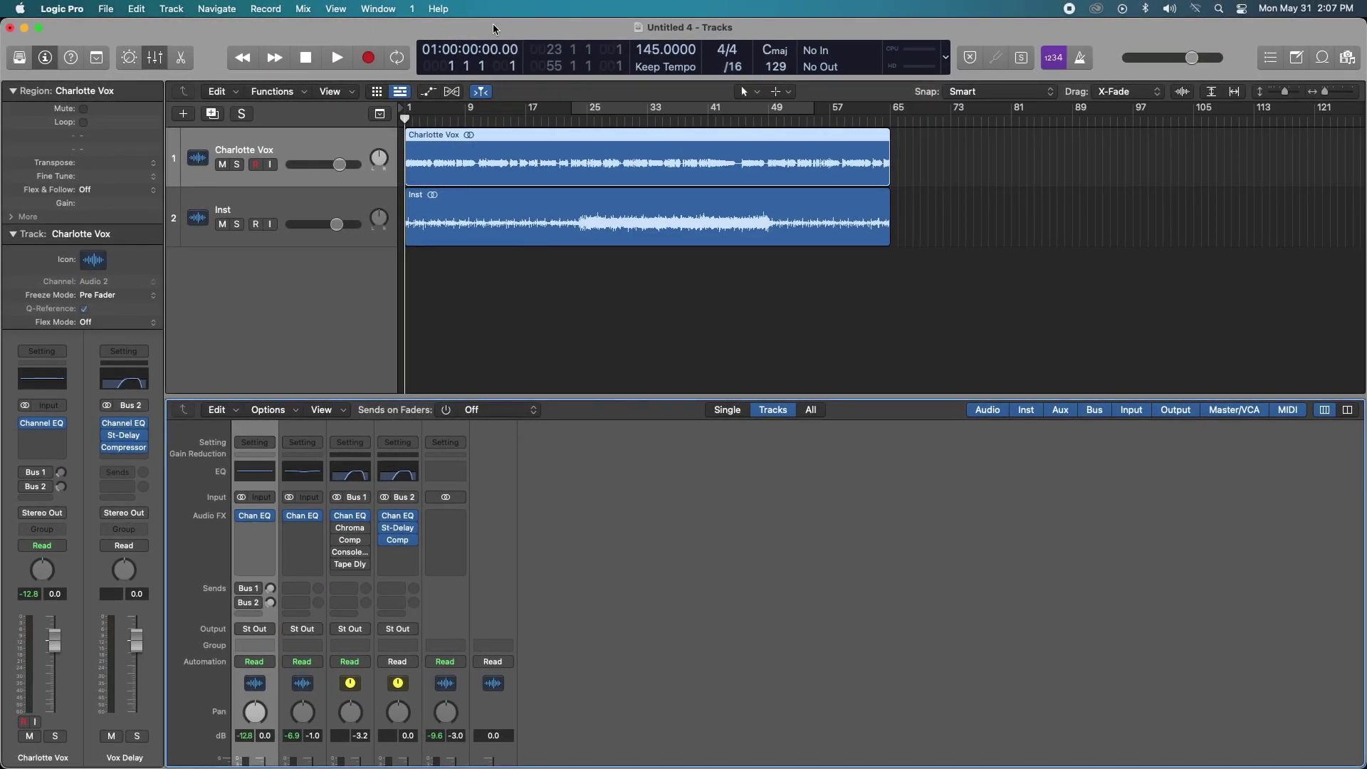
{"action": "mouse_move", "coordinate": [355, 546]}
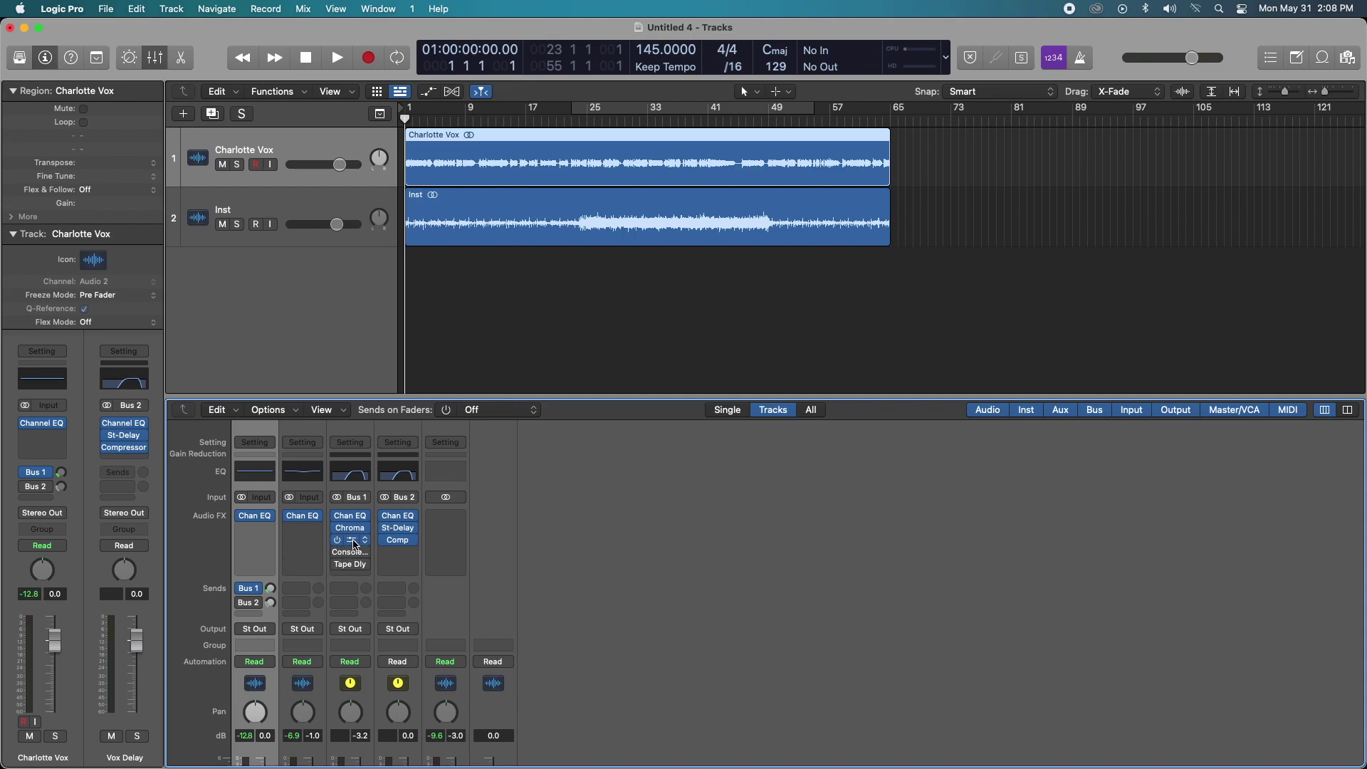
{"action": "left_click", "coordinate": [350, 540]}
{"action": "left_click_drag", "start_coordinate": [715, 235], "coordinate": [1032, 96]}
{"action": "left_click", "coordinate": [674, 113]}
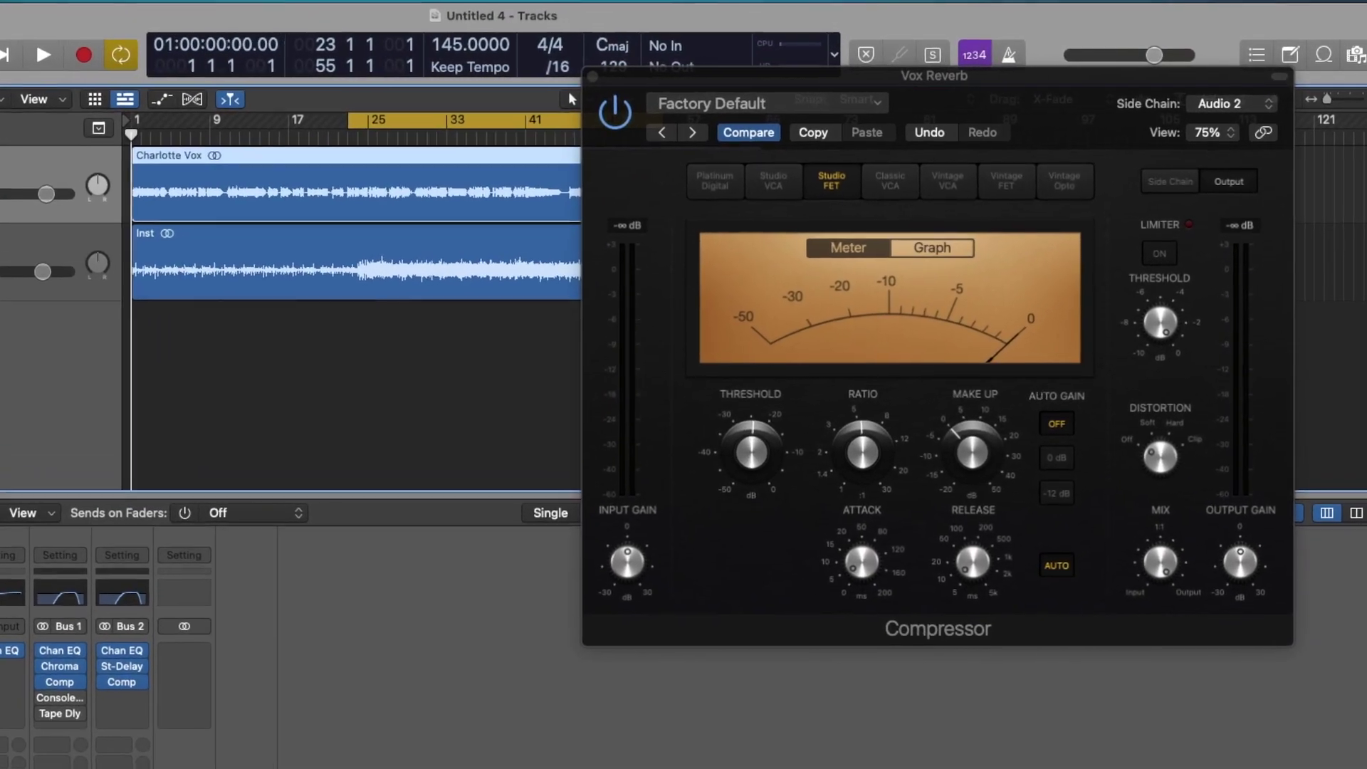
{"action": "key", "text": "s"}
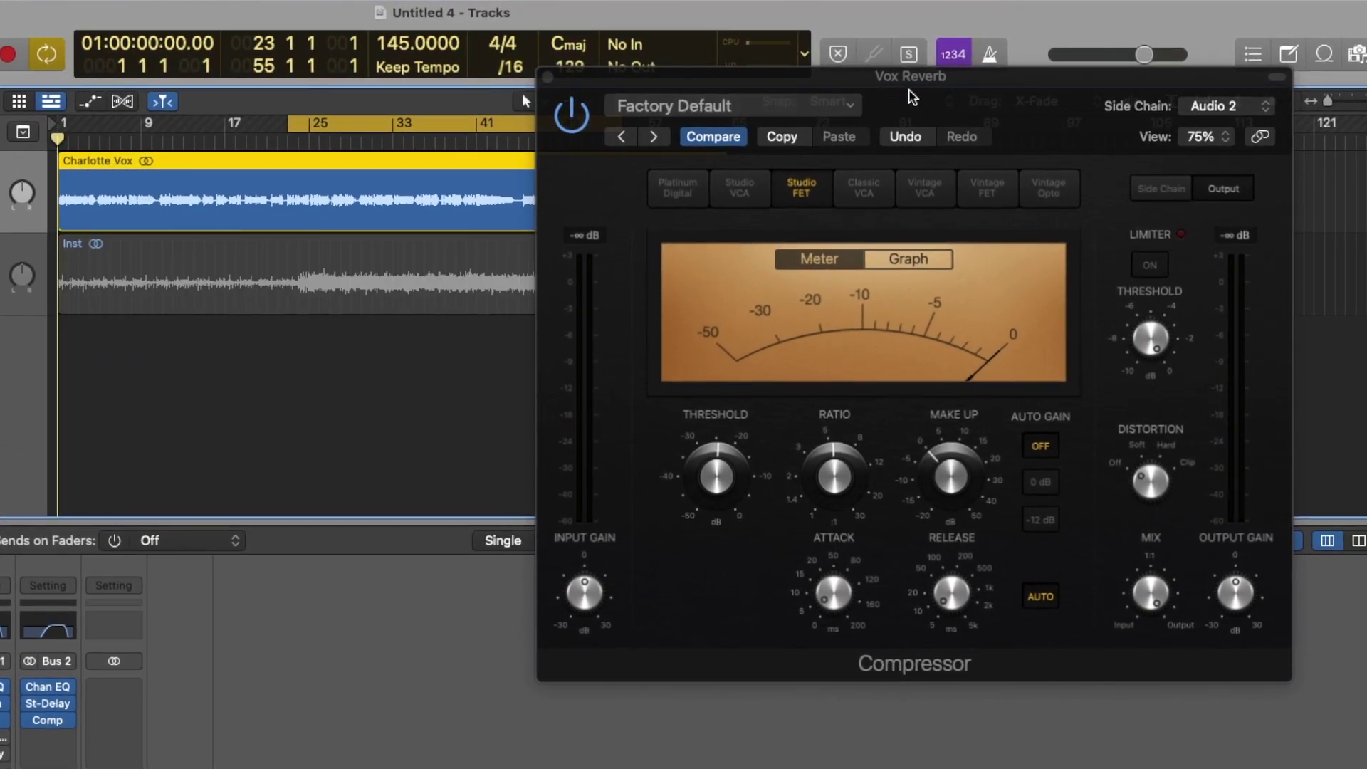
{"action": "left_click_drag", "start_coordinate": [925, 76], "coordinate": [896, 177]}
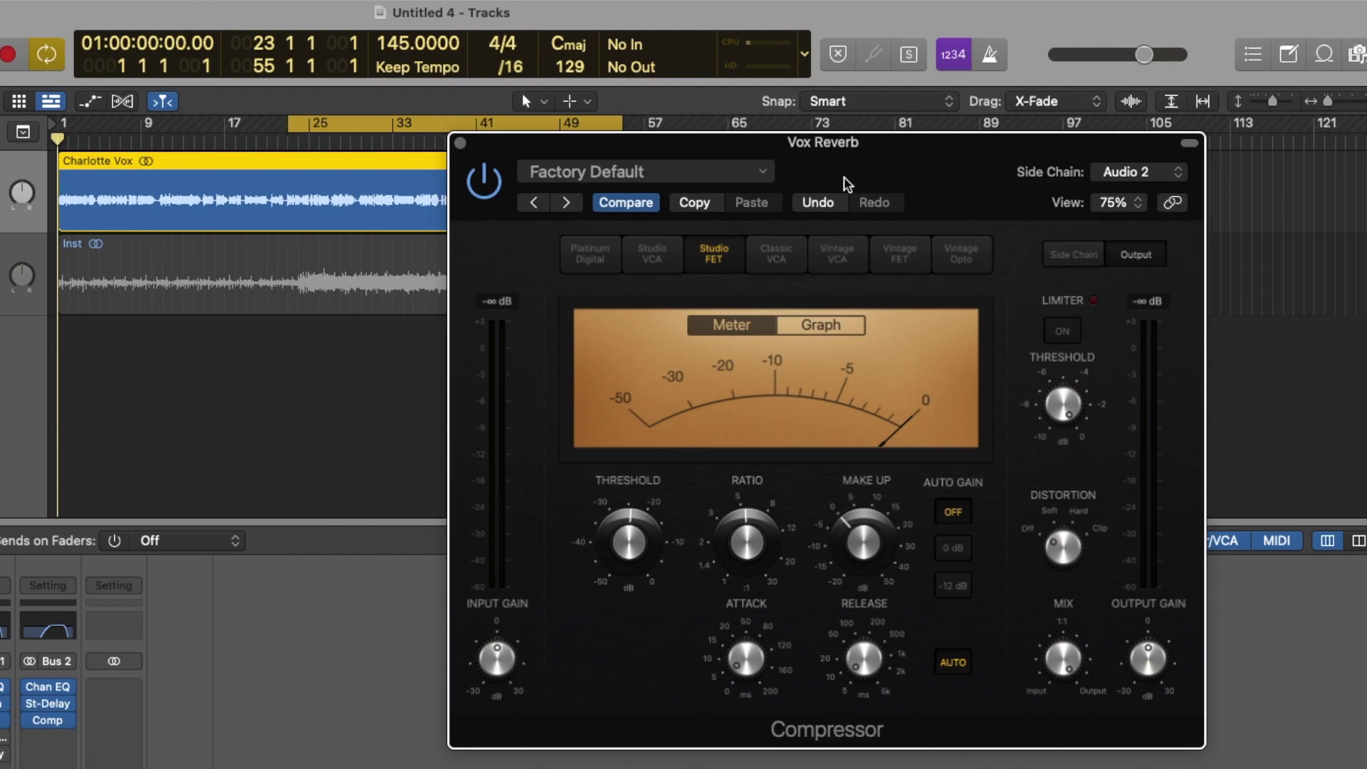
{"action": "key", "text": "space"}
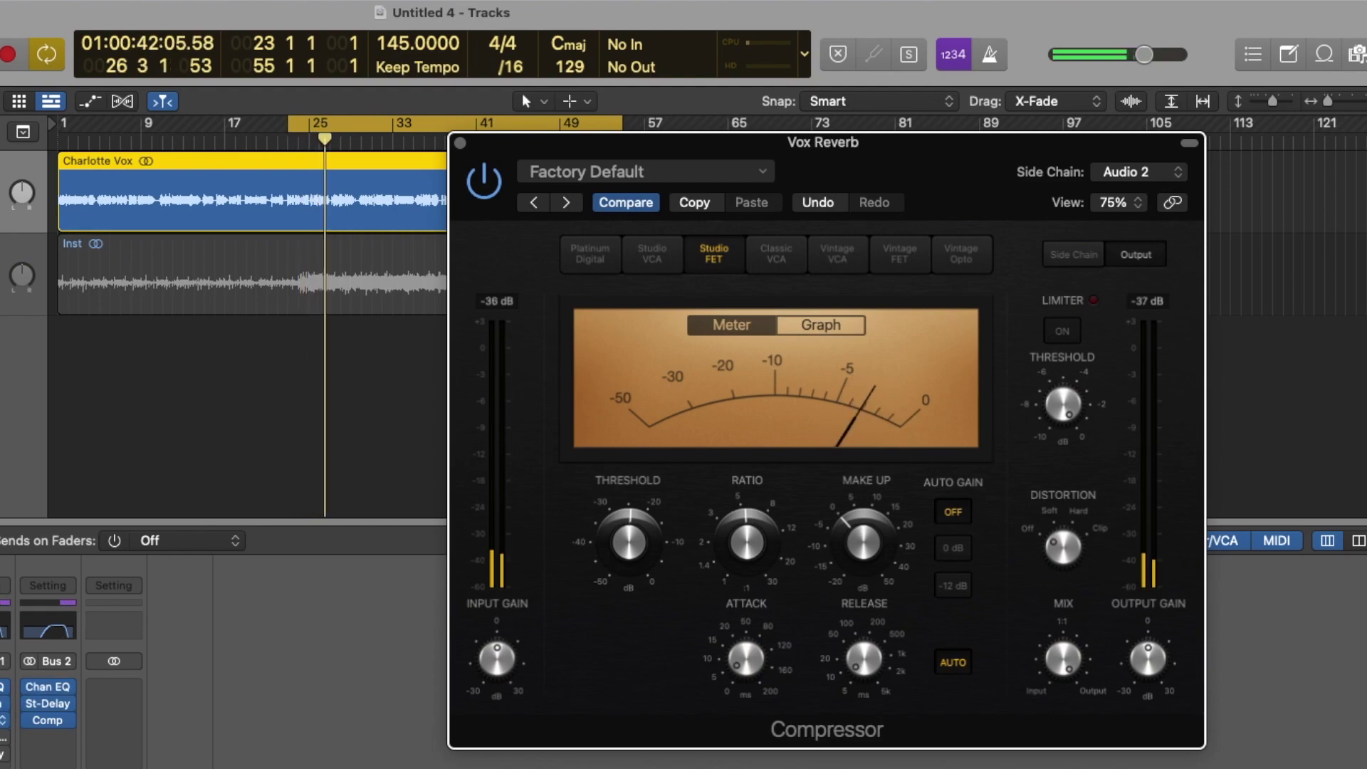
{"action": "left_click", "coordinate": [231, 649]}
{"action": "scroll", "coordinate": [231, 649], "scroll_direction": "down", "scroll_amount": 3}
{"action": "scroll", "coordinate": [232, 649], "scroll_direction": "down", "scroll_amount": 3}
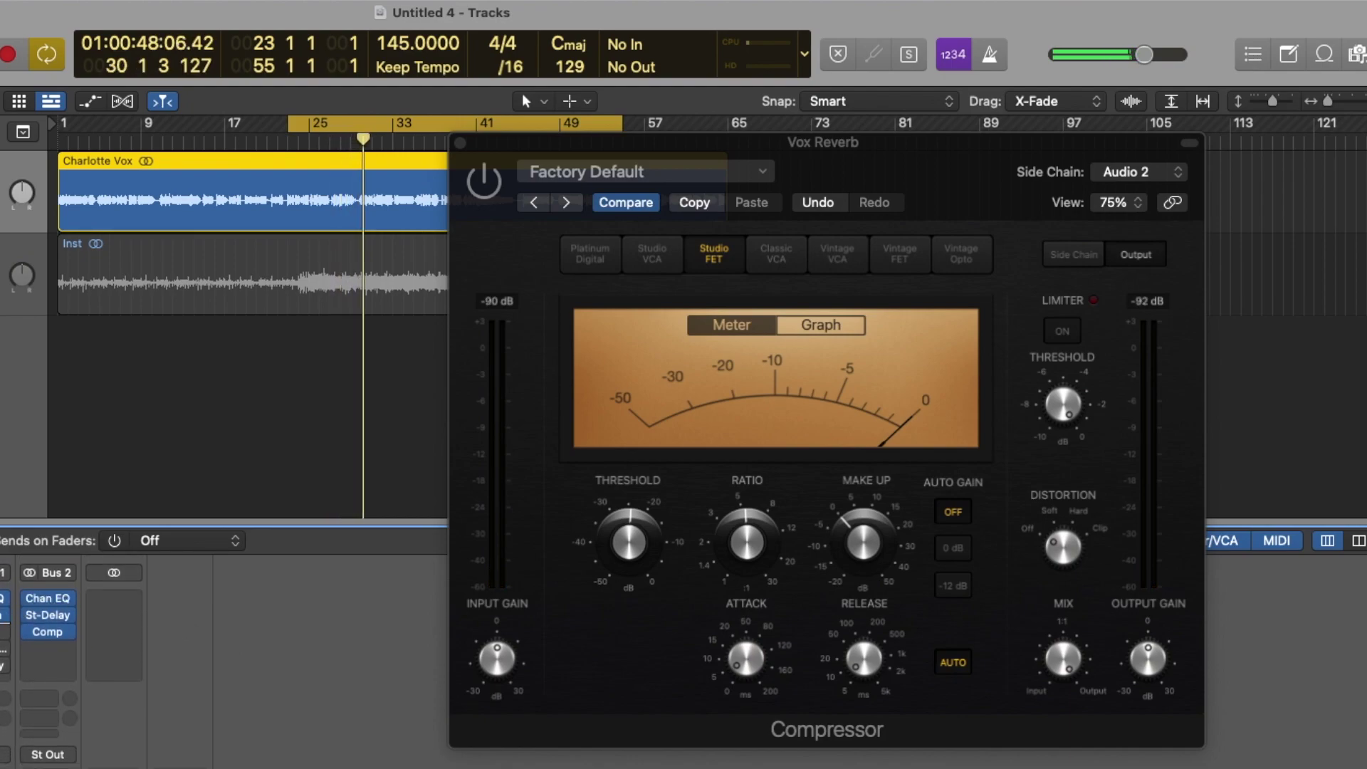
{"action": "scroll", "coordinate": [97, 601], "scroll_direction": "down", "scroll_amount": 4}
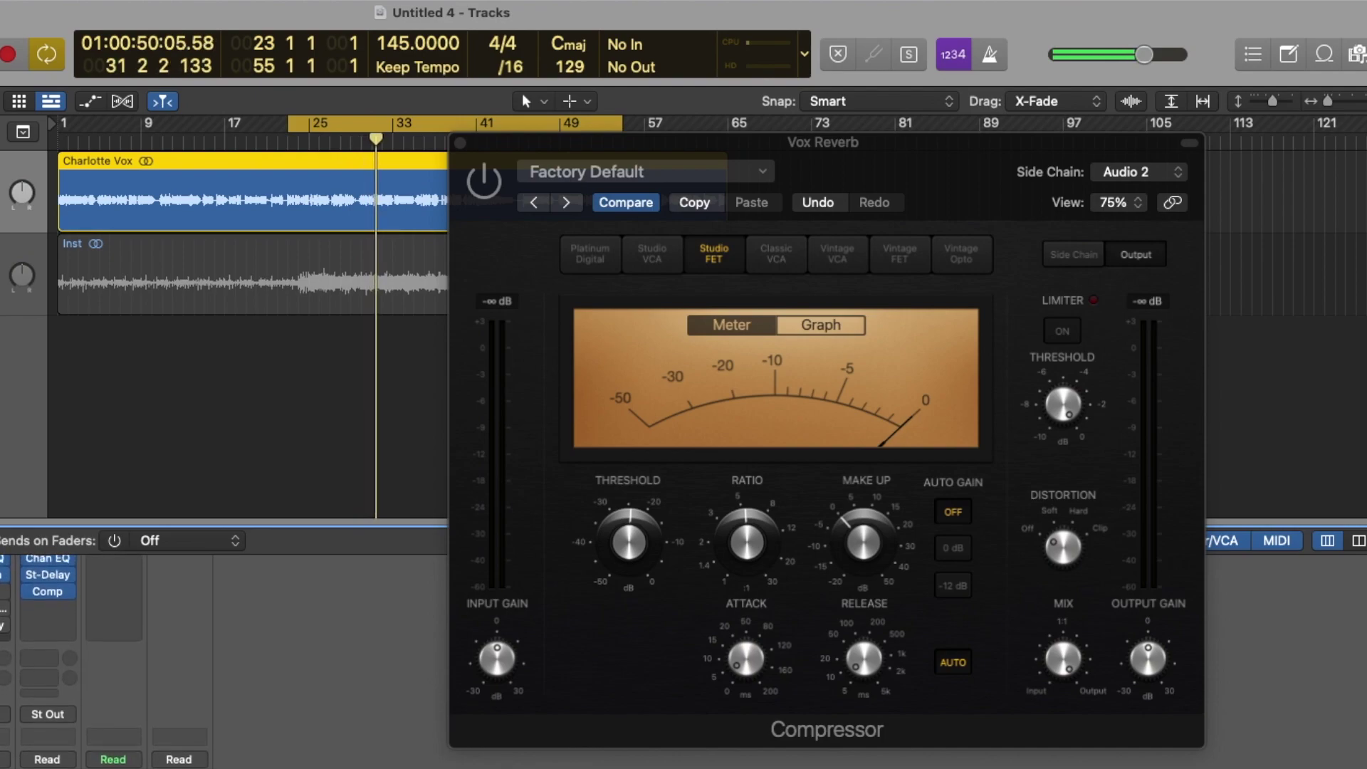
{"action": "scroll", "coordinate": [97, 601], "scroll_direction": "down", "scroll_amount": 3}
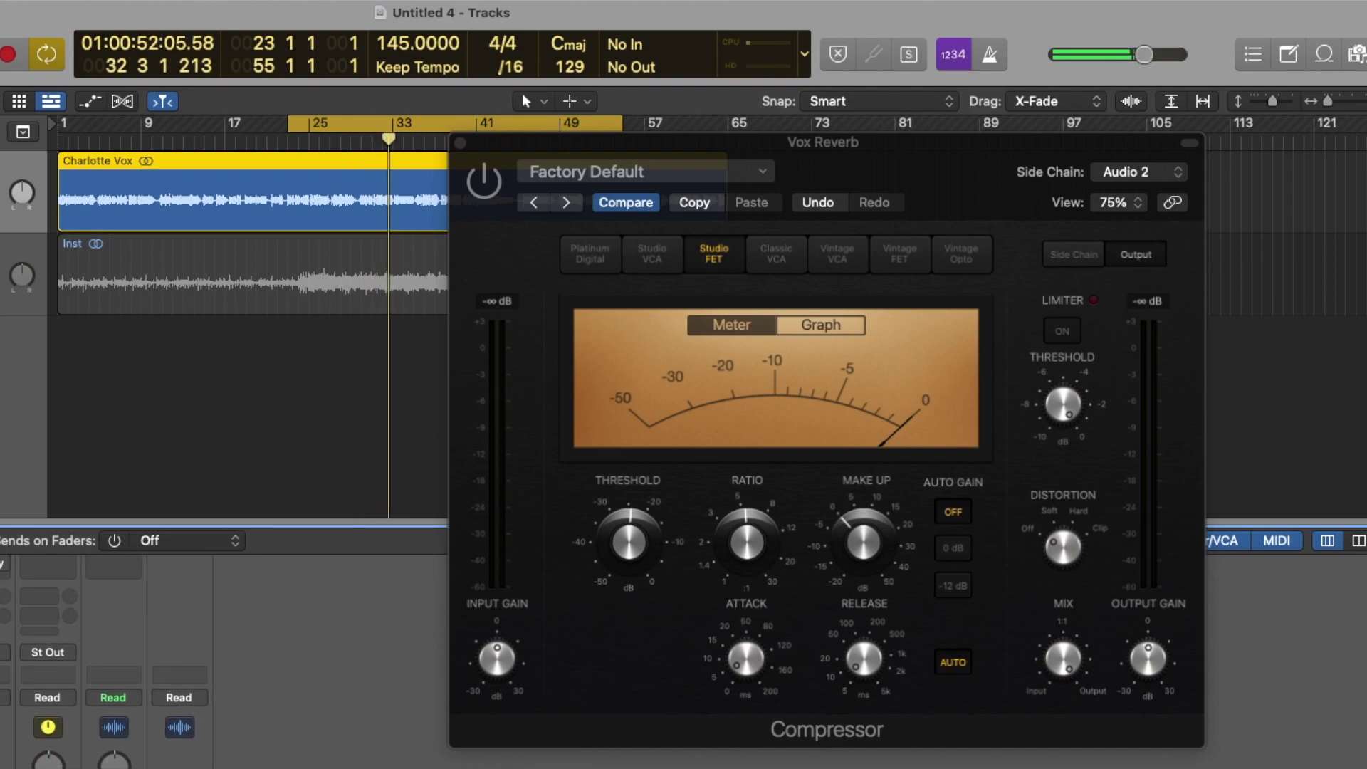
{"action": "scroll", "coordinate": [97, 612], "scroll_direction": "up", "scroll_amount": 7}
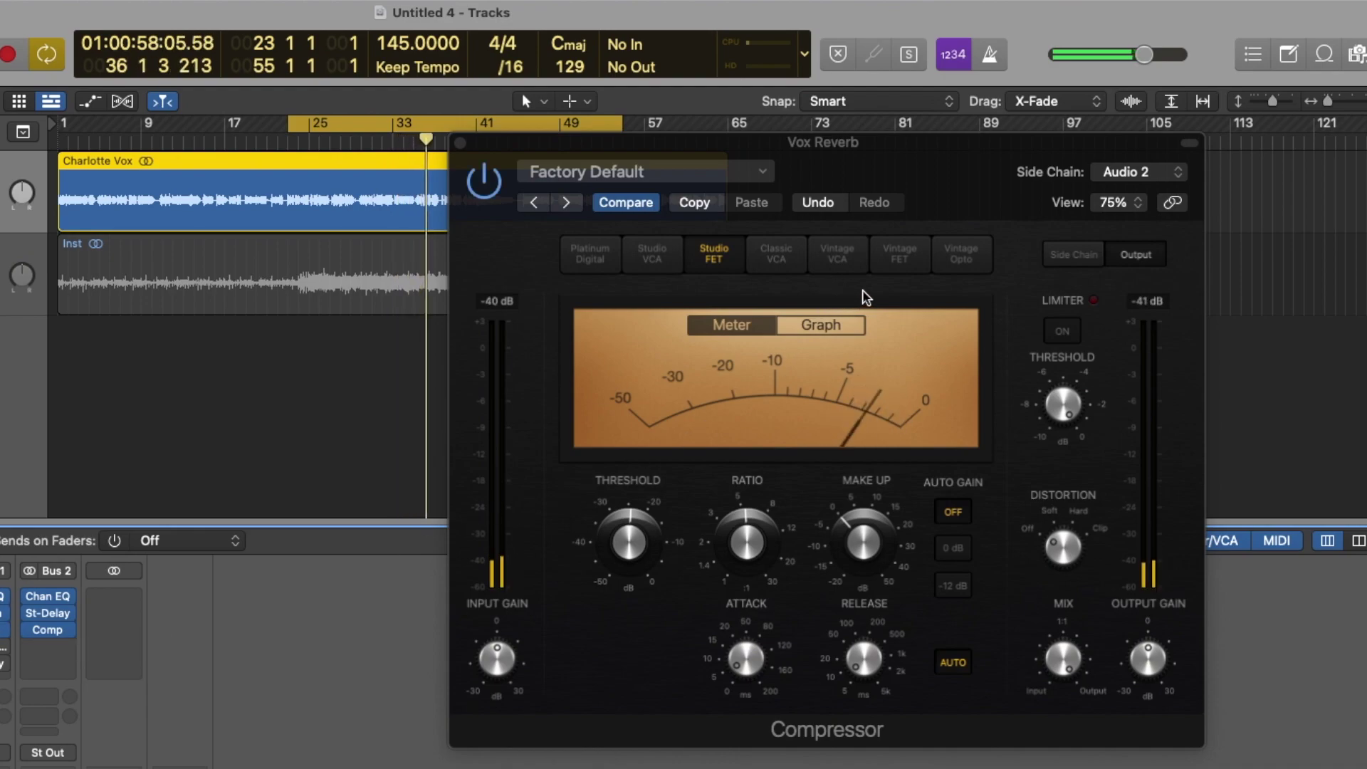
Step: Set the Vox Reverb compressor's side-chain source to Charlotte Vox (Audio 2)
{"action": "left_click", "coordinate": [1136, 171]}
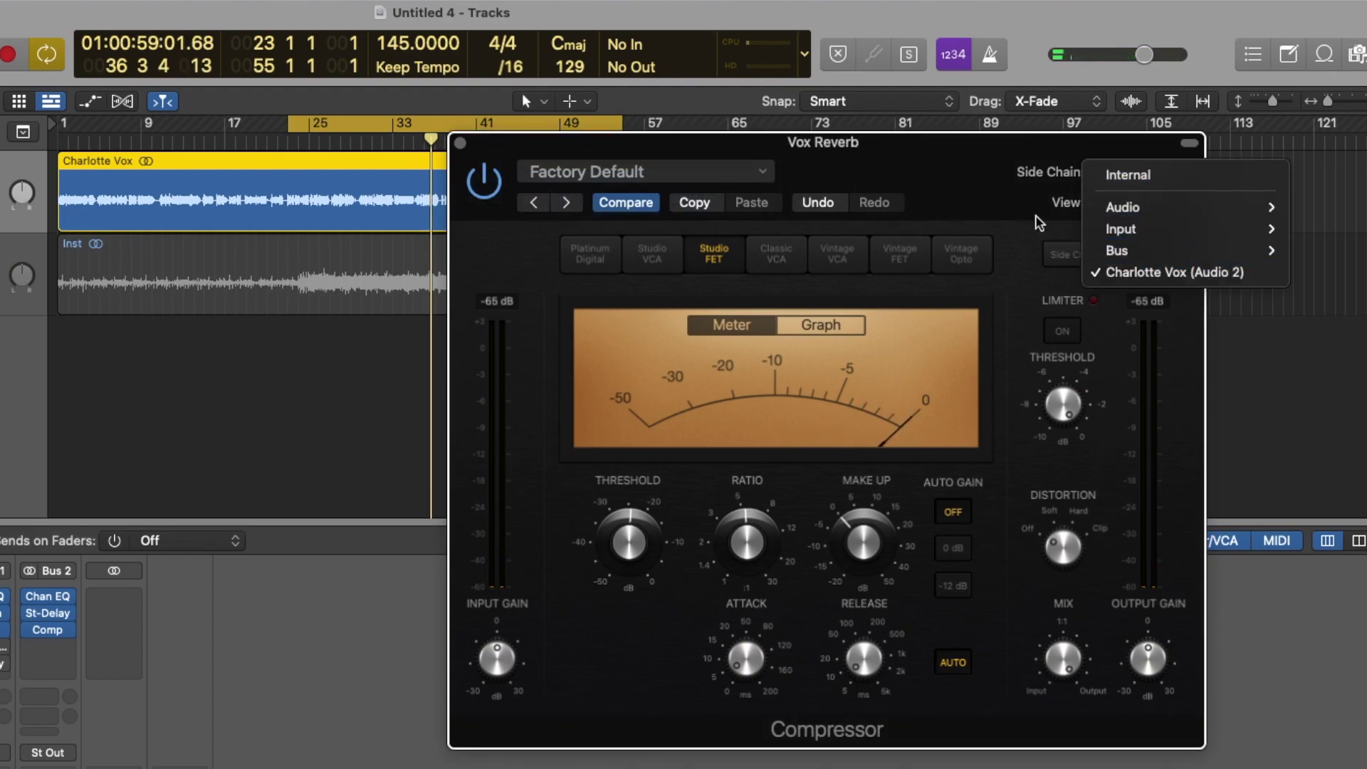
{"action": "left_click", "coordinate": [977, 179]}
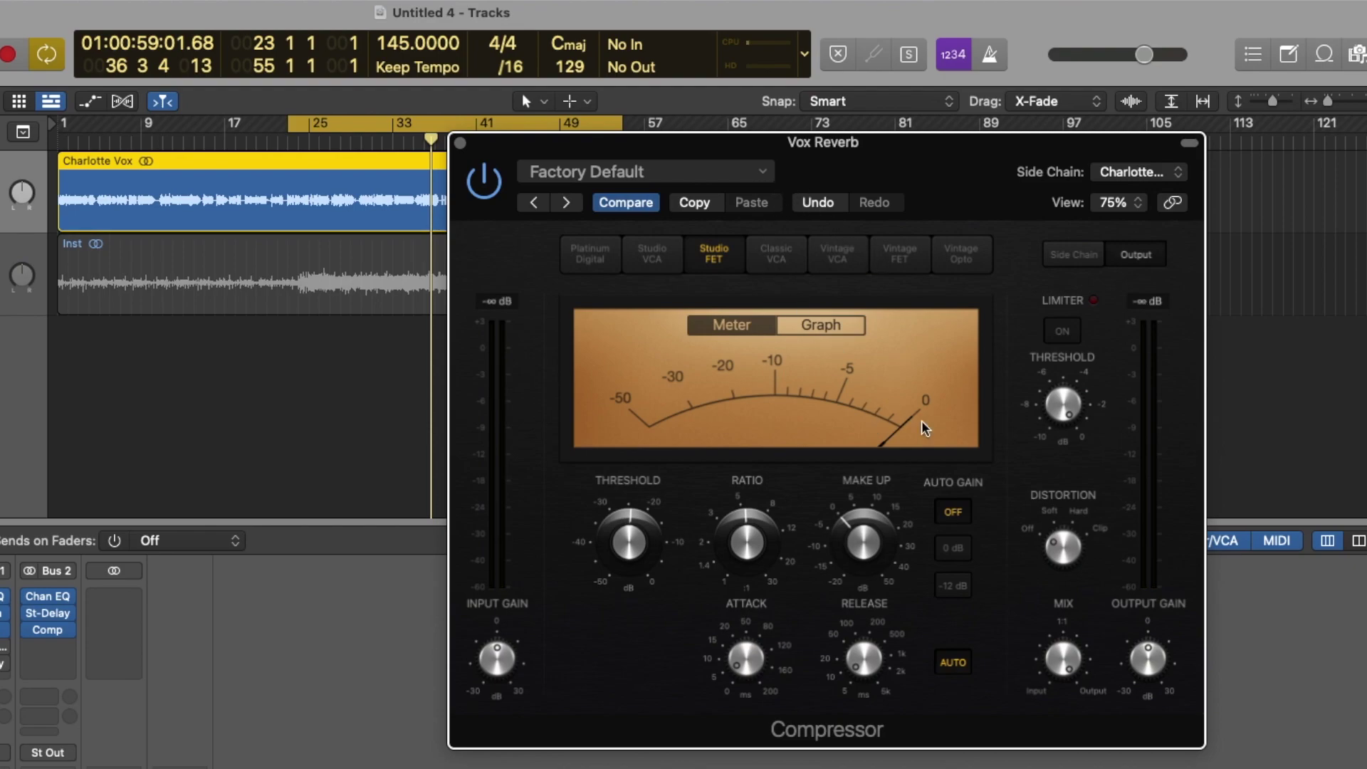
{"action": "mouse_move", "coordinate": [664, 548]}
Step: Confirm the Charlotte Vox side-chain, then set the ratio to about 5:1 and threshold to 0.0 dB
{"action": "left_click_drag", "start_coordinate": [929, 167], "coordinate": [810, 36]}
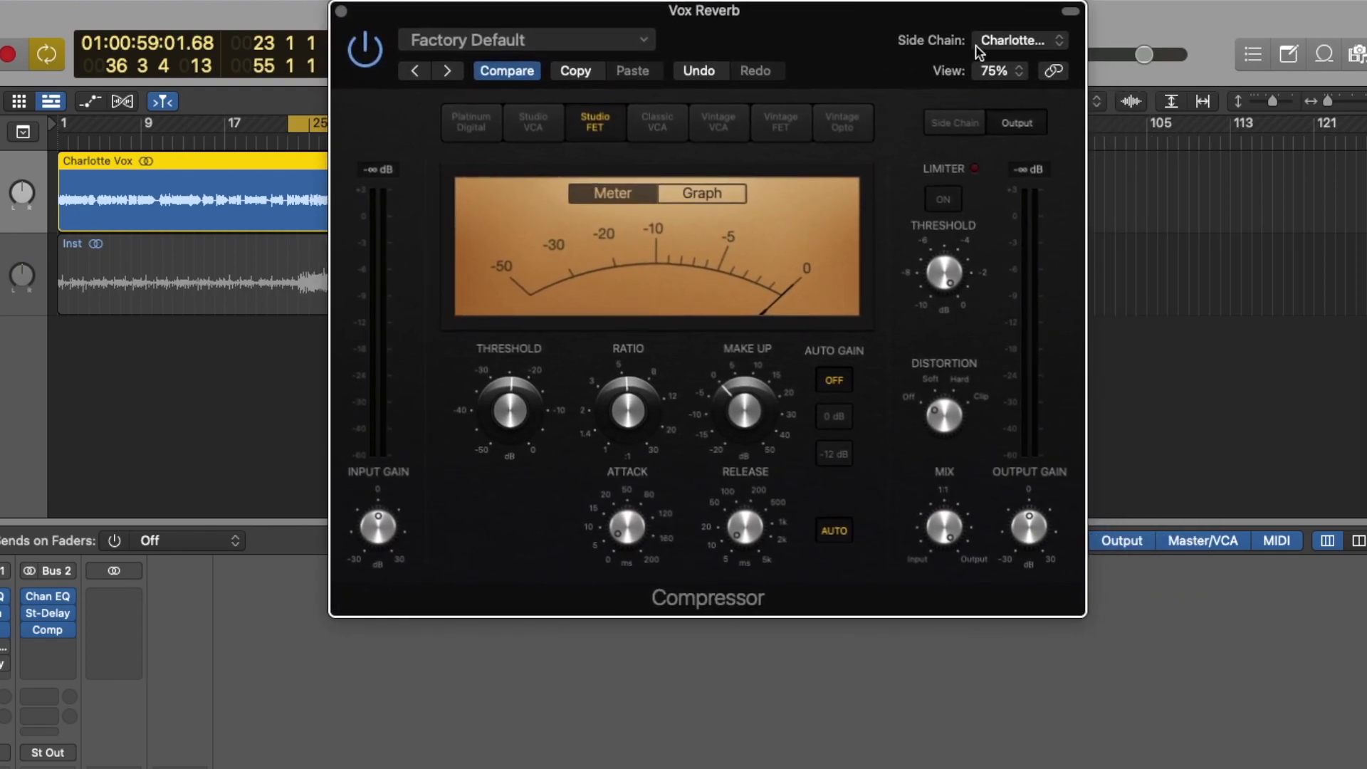
{"action": "left_click", "coordinate": [1009, 44]}
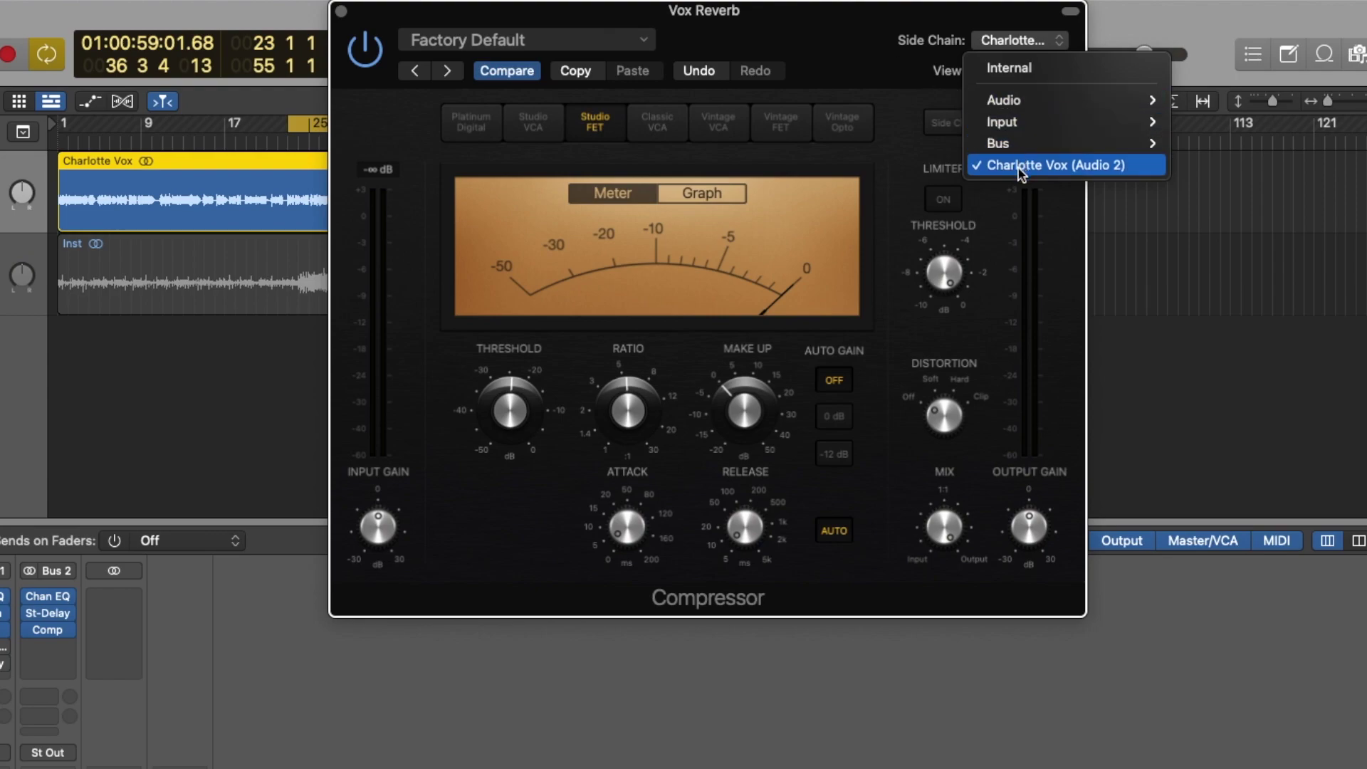
{"action": "left_click", "coordinate": [997, 166]}
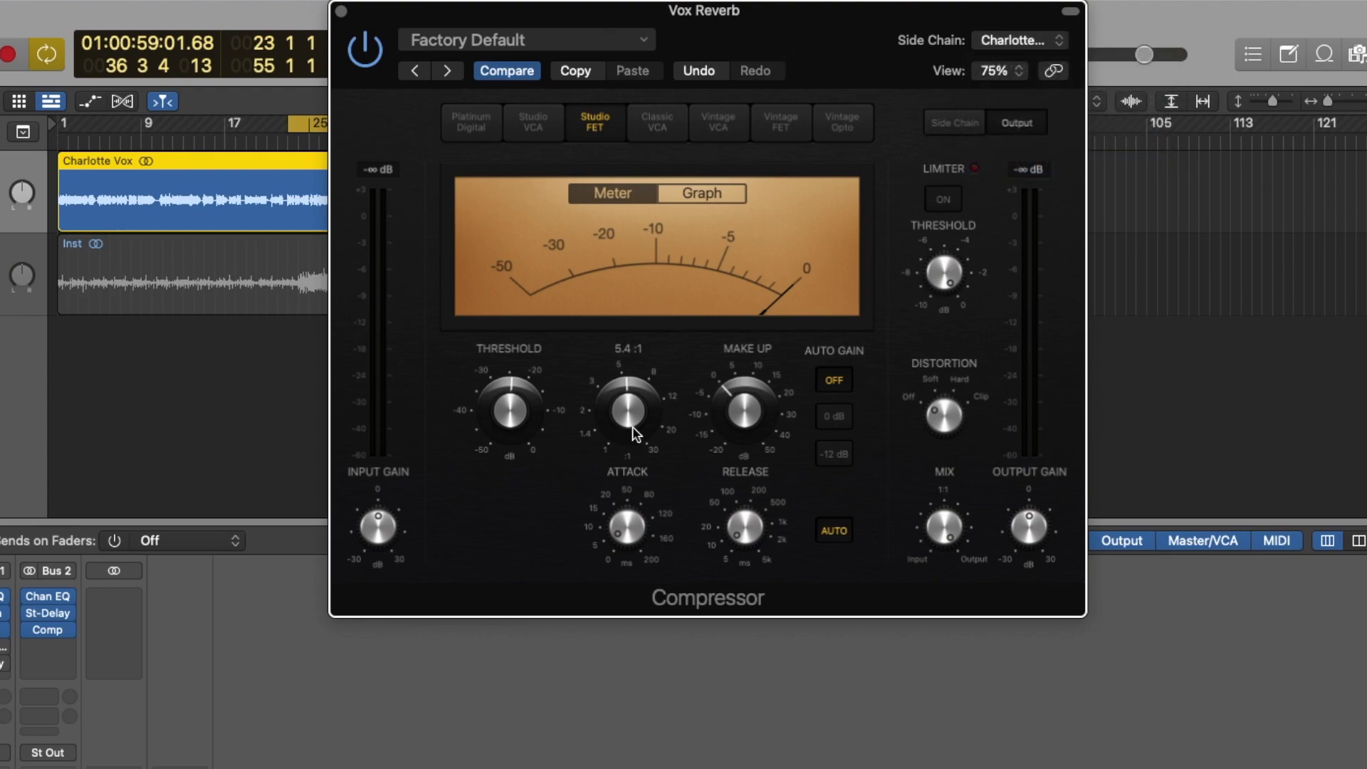
{"action": "left_click_drag", "start_coordinate": [645, 415], "coordinate": [636, 418]}
{"action": "mouse_move", "coordinate": [756, 541]}
{"action": "mouse_move", "coordinate": [624, 466]}
{"action": "mouse_move", "coordinate": [522, 413]}
{"action": "left_click_drag", "start_coordinate": [514, 413], "coordinate": [490, 292]}
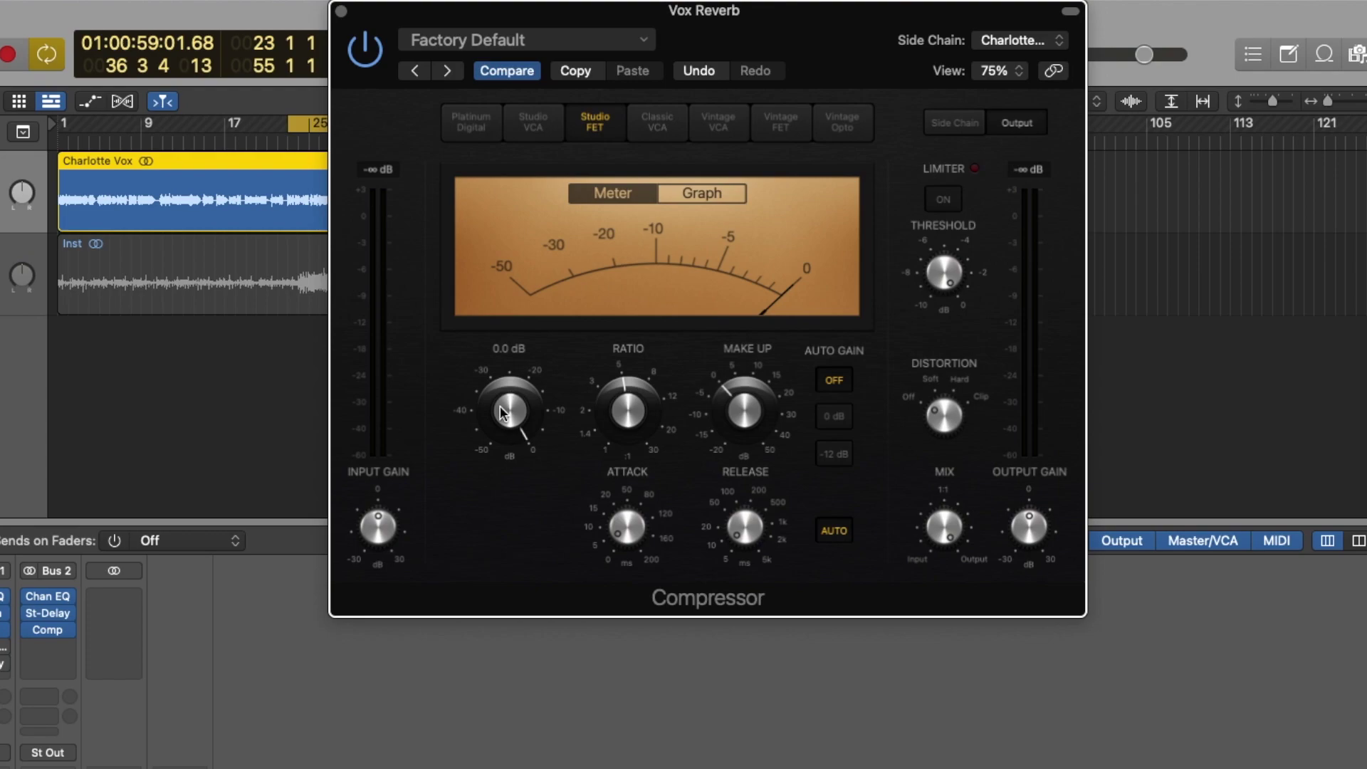
Step: Play the song and pull the compressor threshold down to -3.5 dB while listening
{"action": "key", "text": "space"}
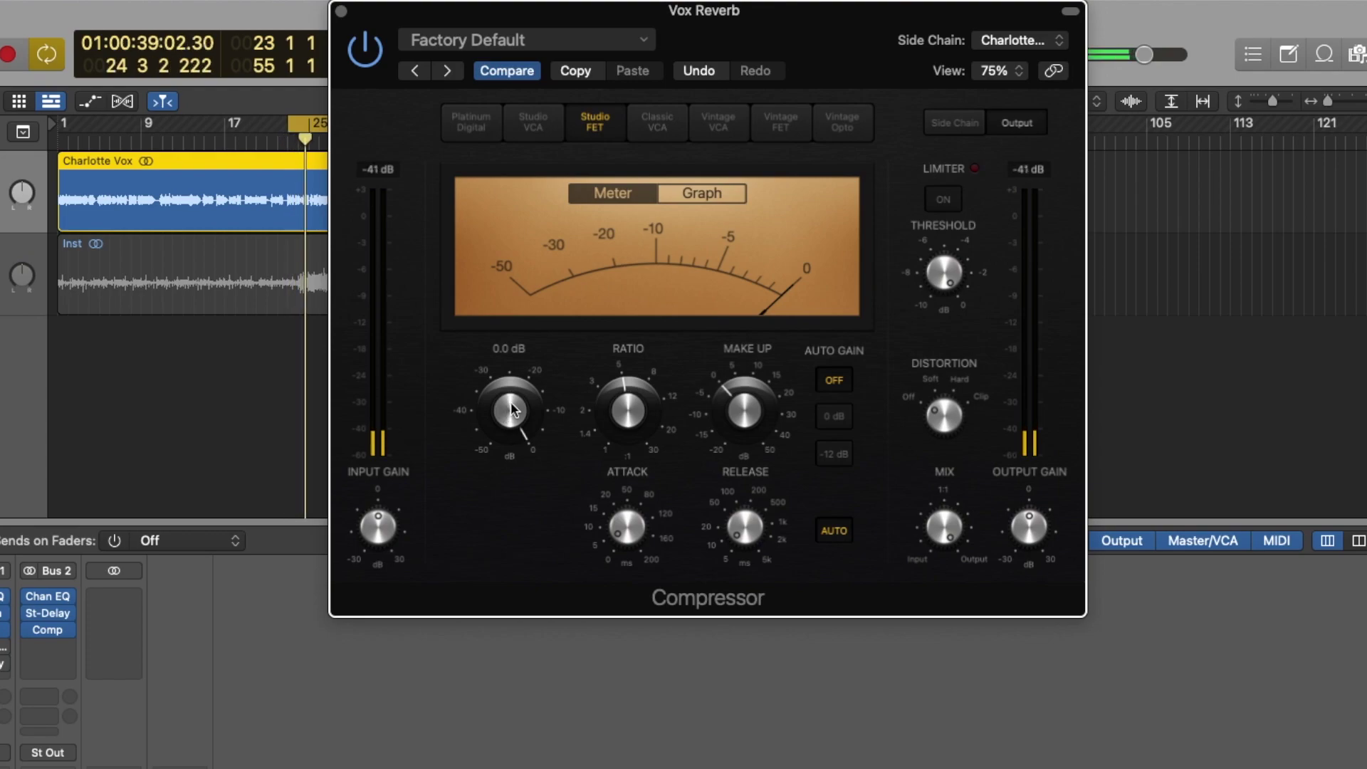
{"action": "left_click_drag", "start_coordinate": [509, 410], "coordinate": [517, 521]}
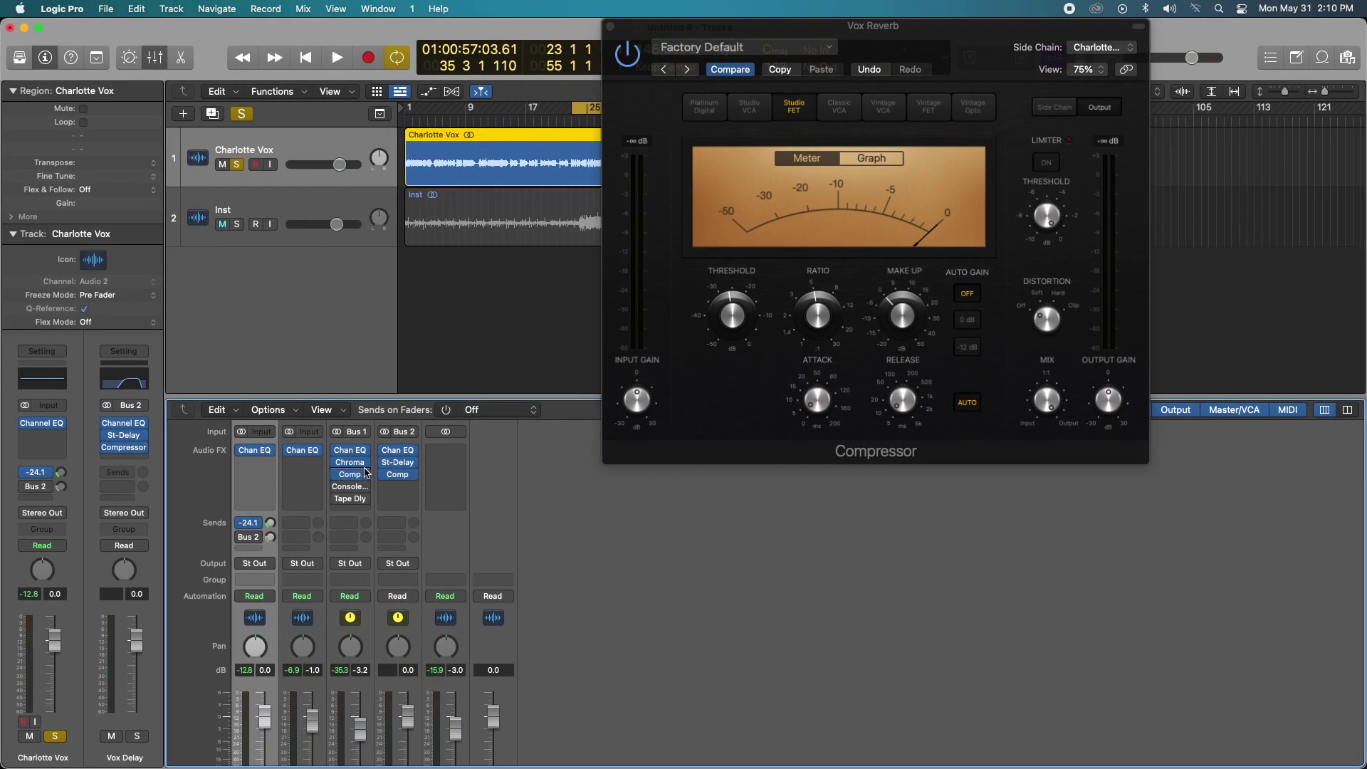
{"action": "key", "text": "space"}
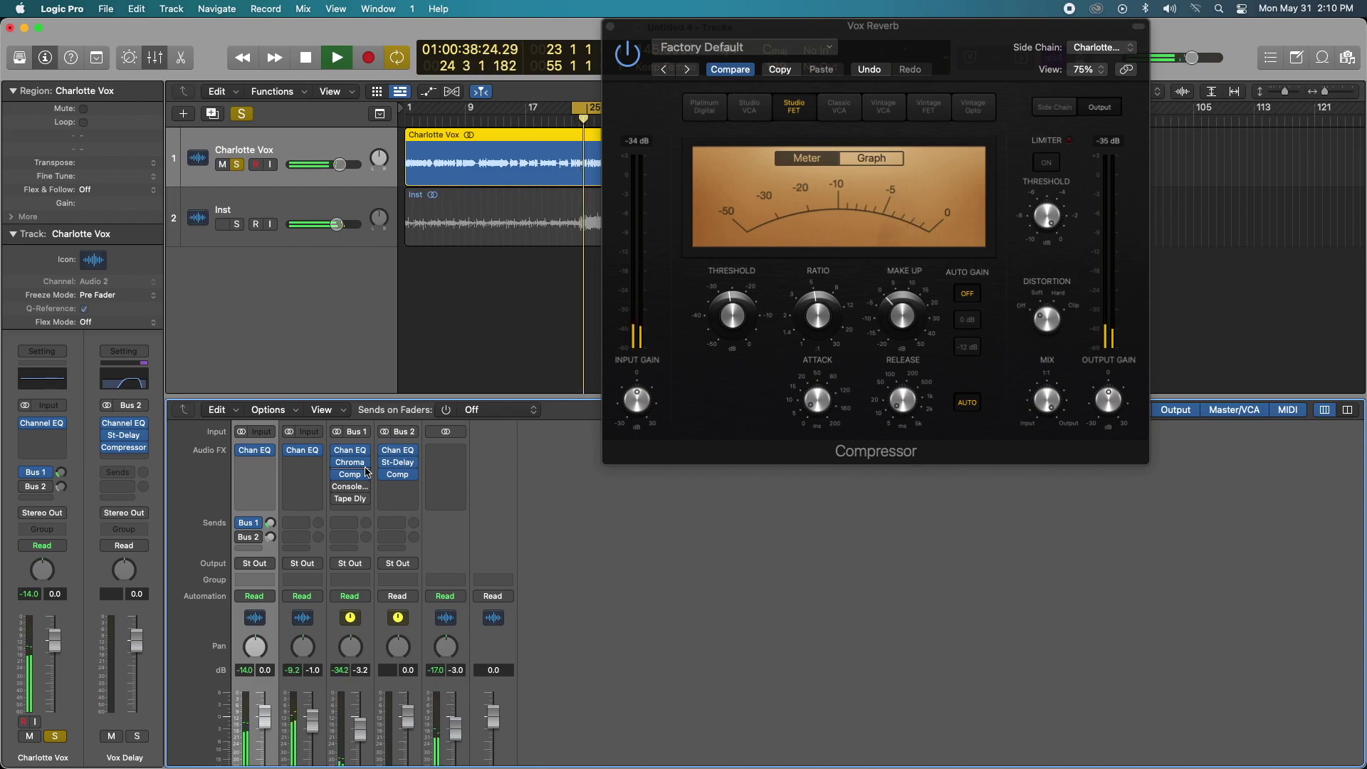
{"action": "mouse_move", "coordinate": [388, 482]}
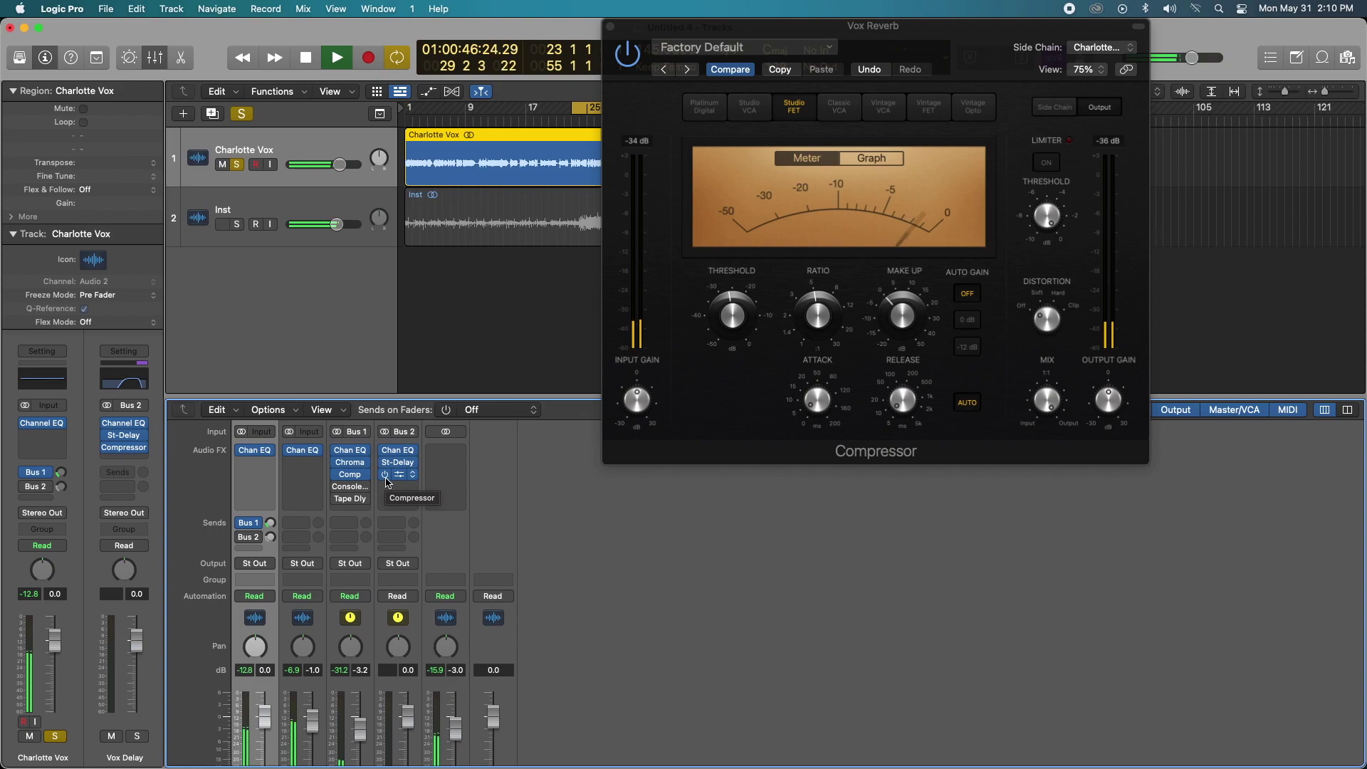
{"action": "key", "text": "space"}
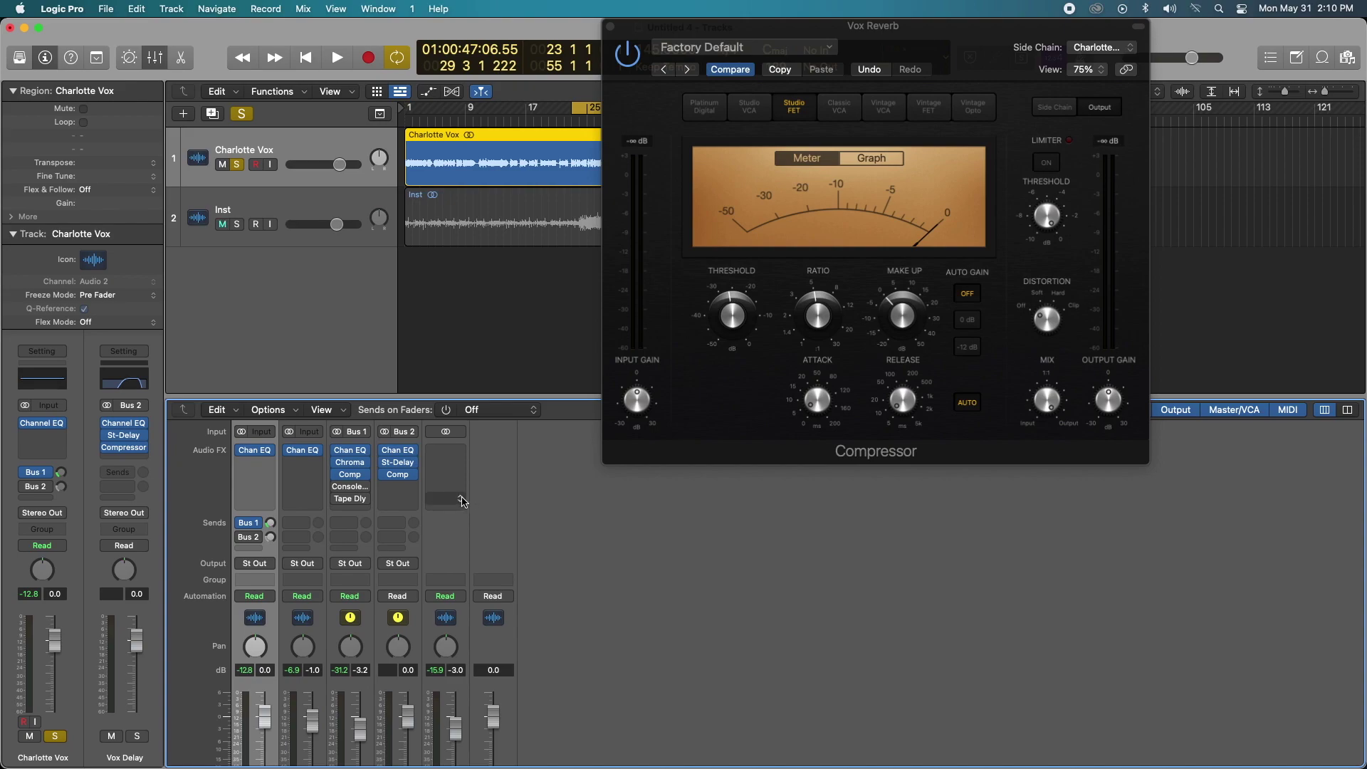
{"action": "left_click", "coordinate": [349, 487]}
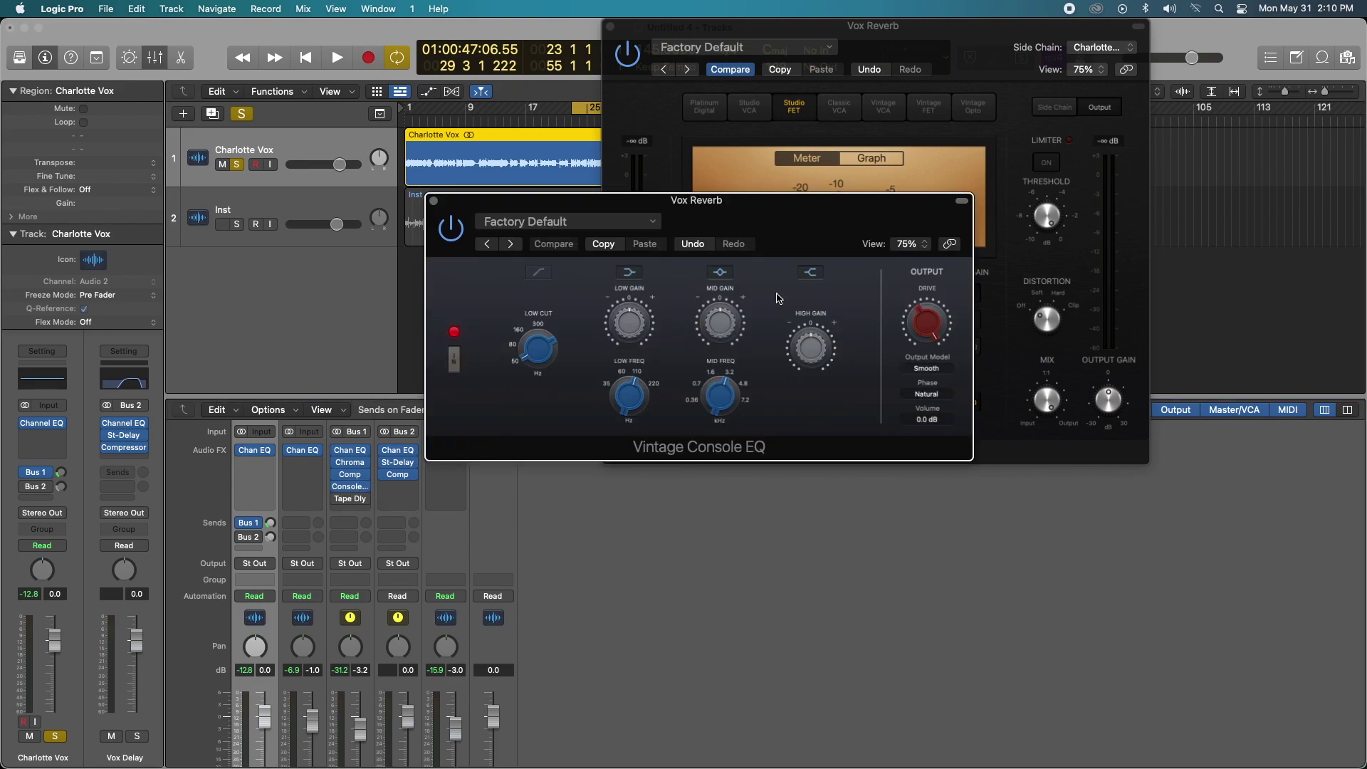
{"action": "left_click_drag", "start_coordinate": [790, 238], "coordinate": [574, 111]}
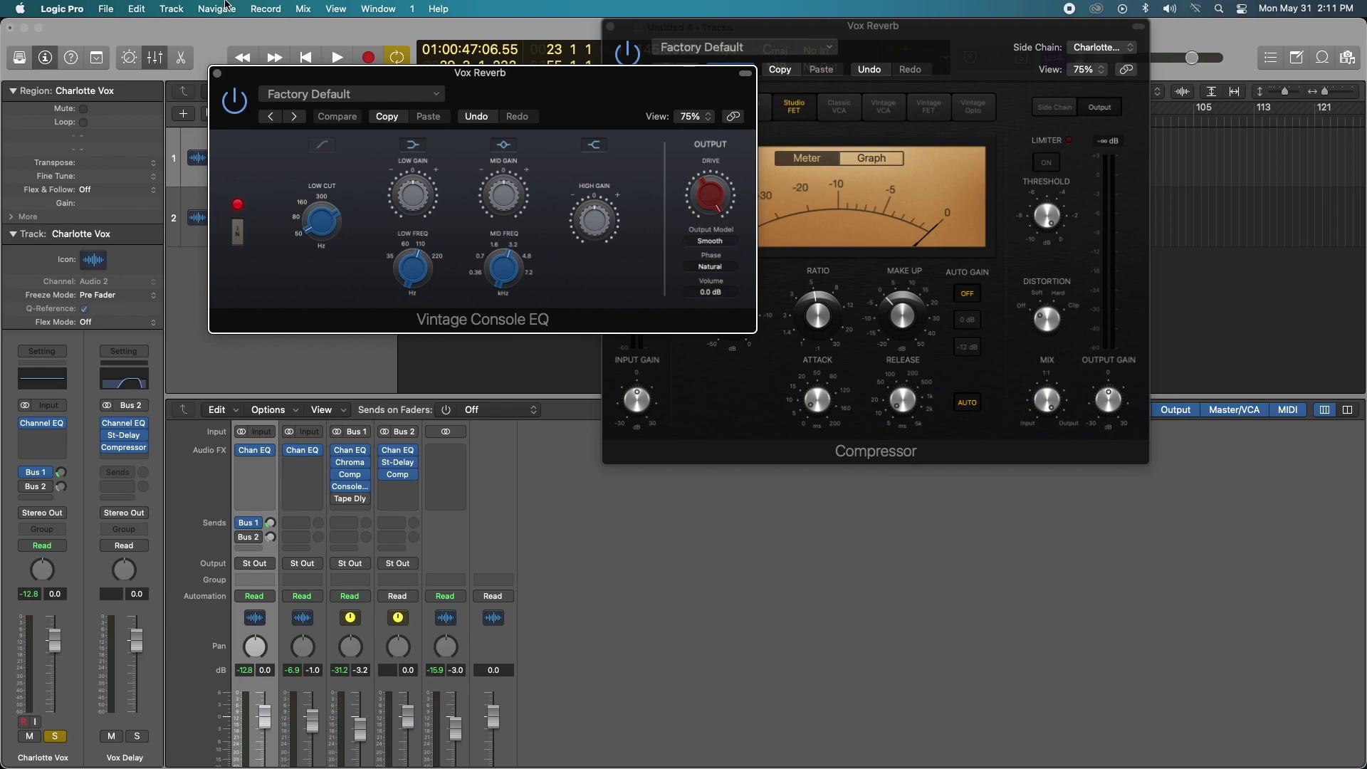
Step: Close the Vintage Console EQ window and start the song playing
{"action": "left_click", "coordinate": [218, 73]}
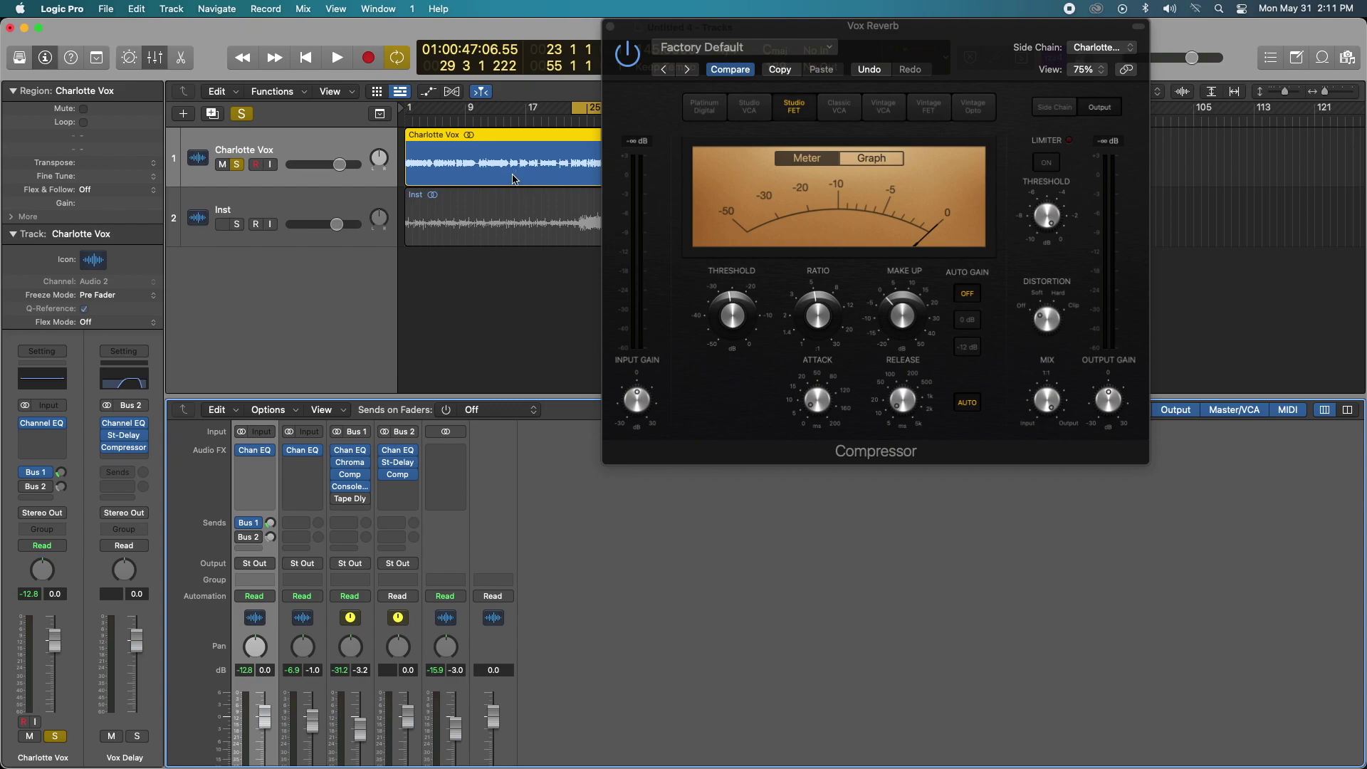
{"action": "key", "text": "space"}
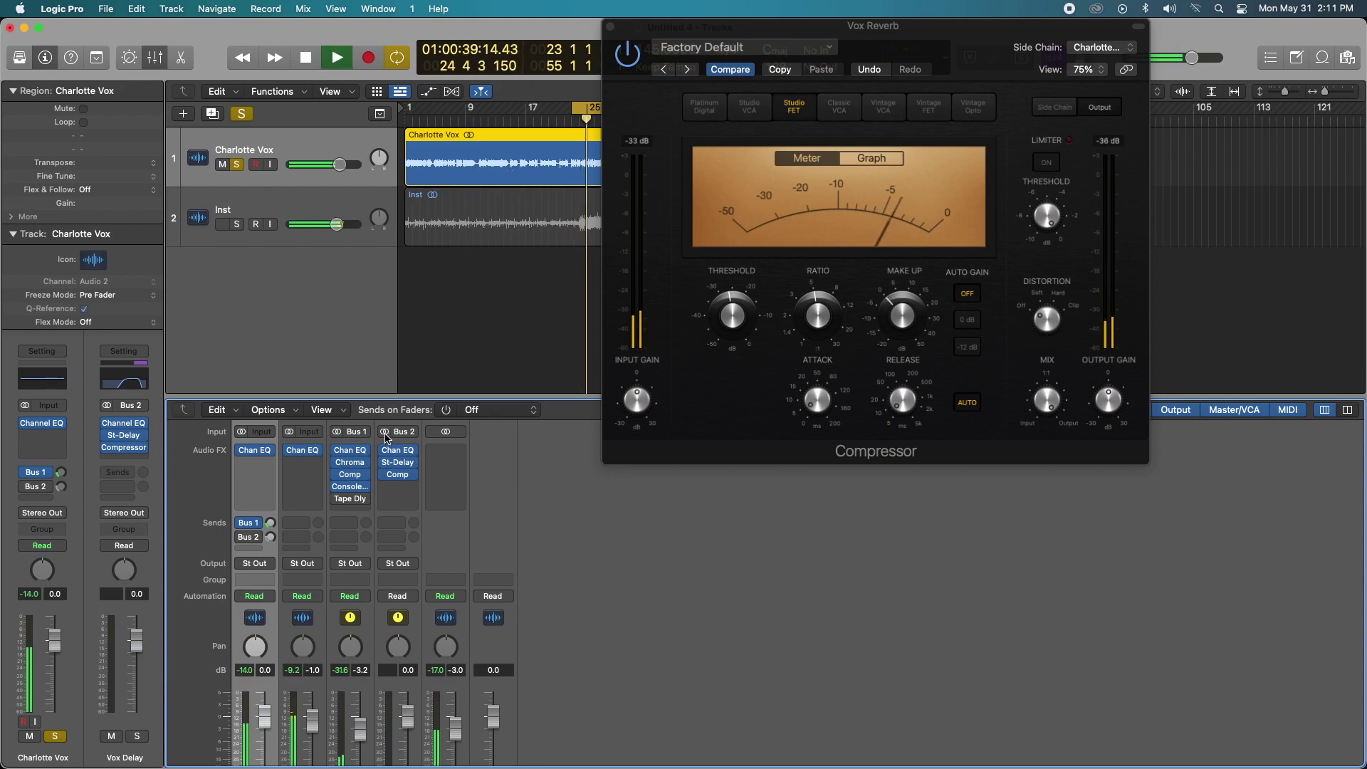
{"action": "mouse_move", "coordinate": [352, 491]}
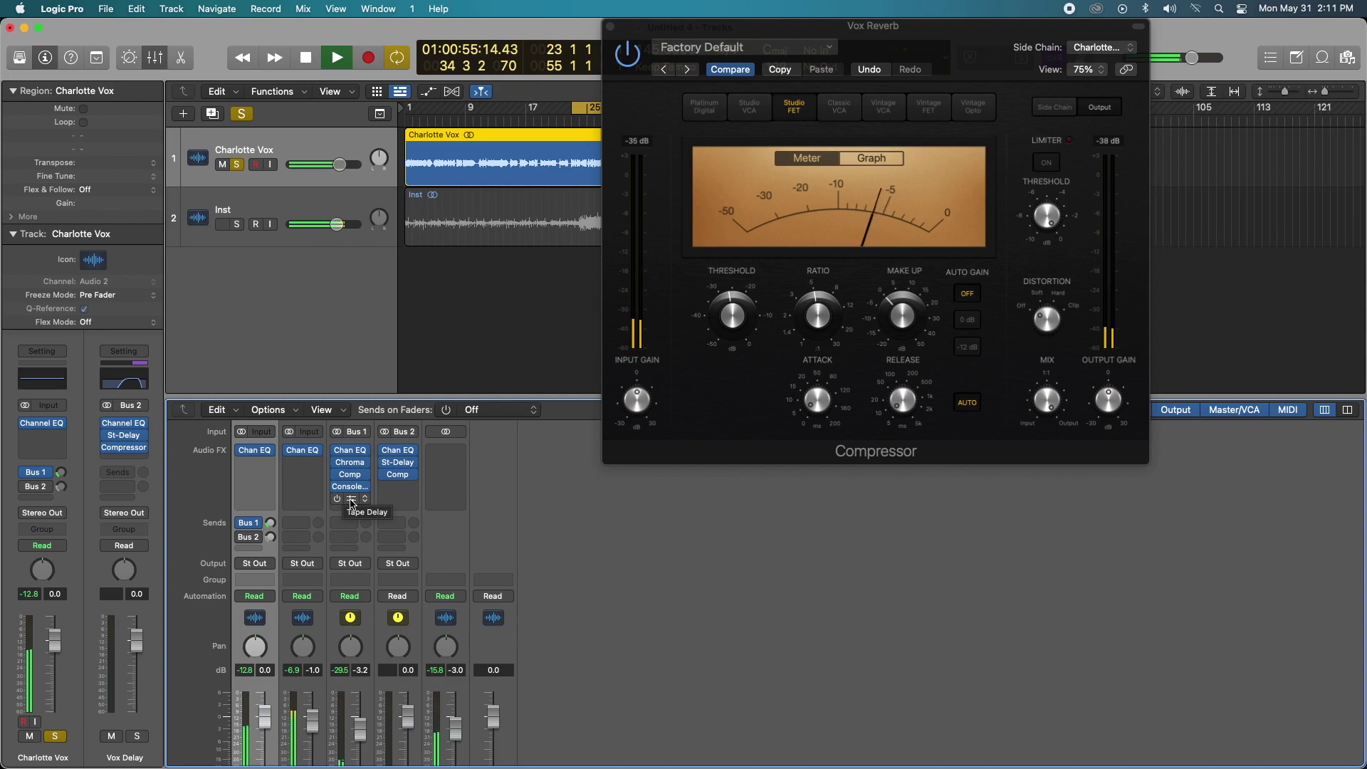
{"action": "left_click", "coordinate": [350, 500]}
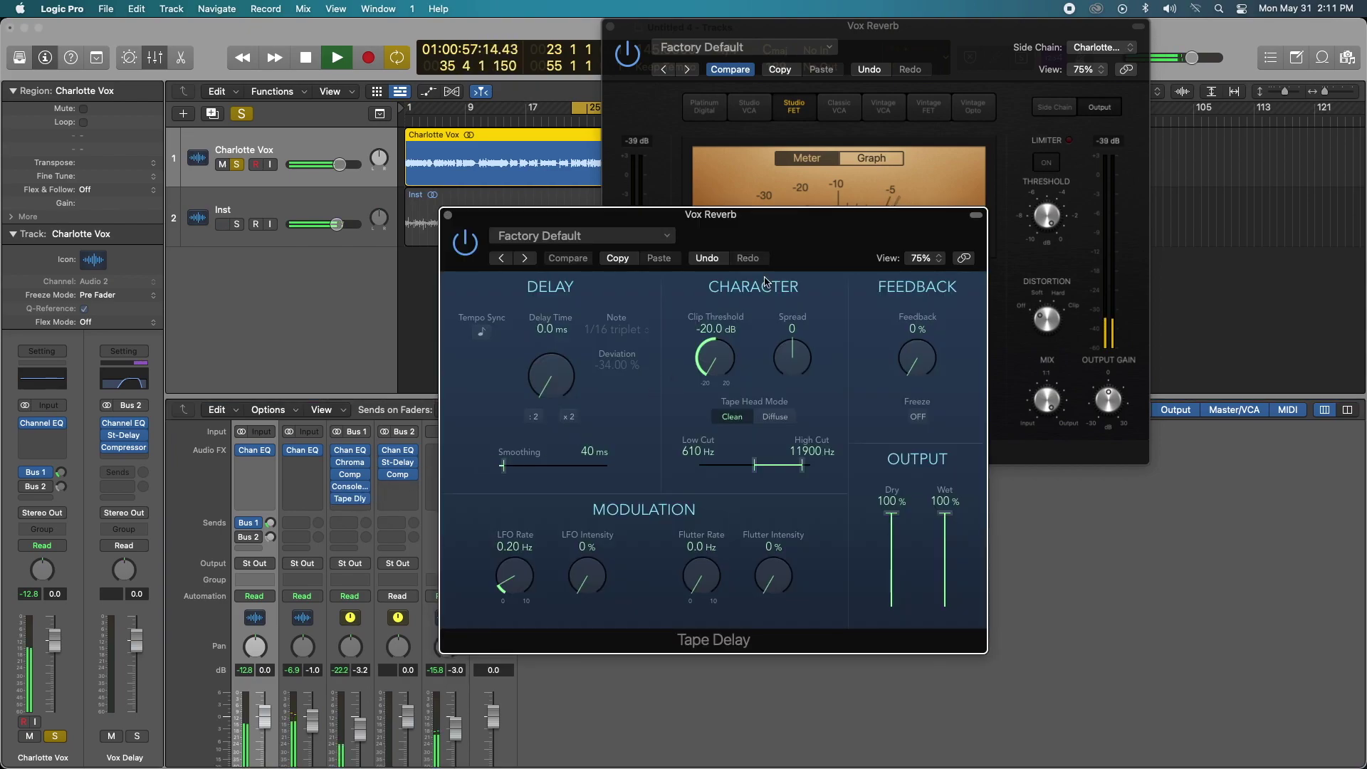
{"action": "left_click_drag", "start_coordinate": [773, 244], "coordinate": [795, 146]}
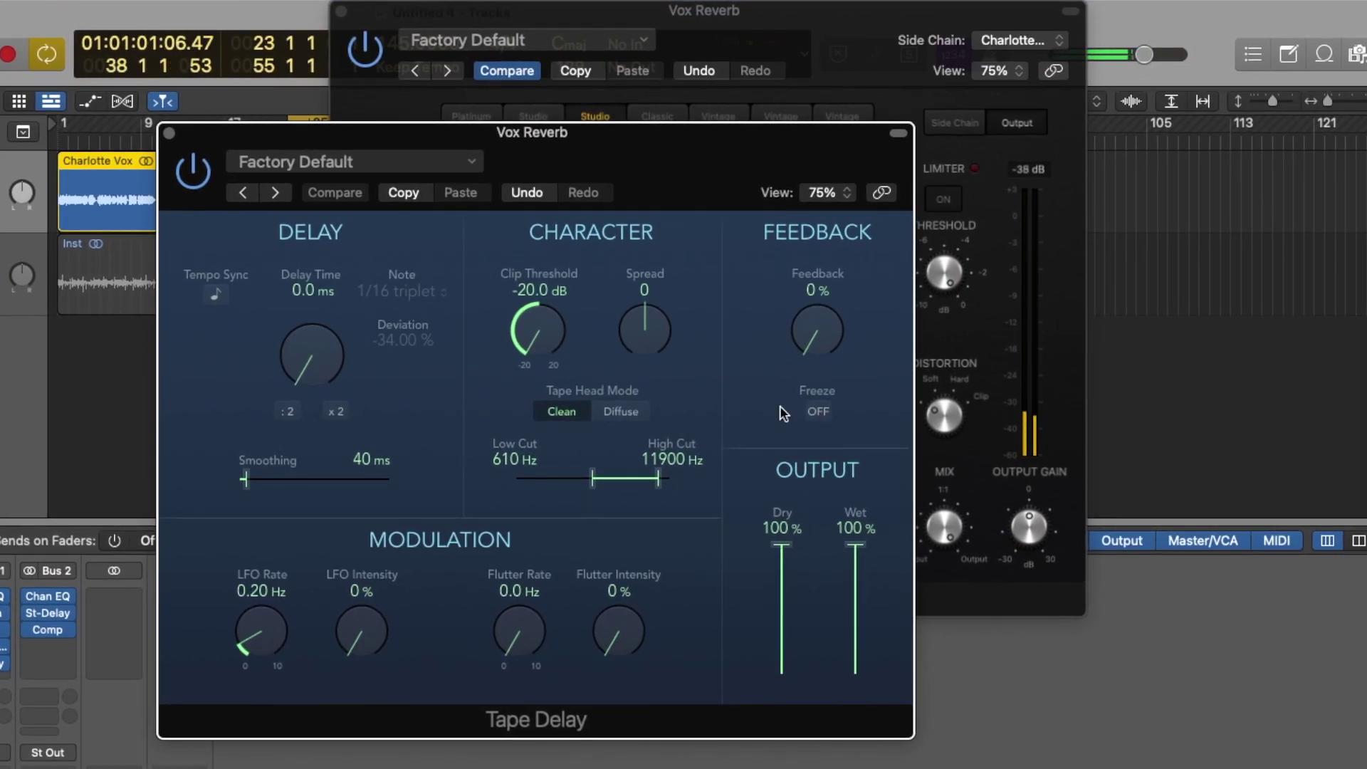
{"action": "left_click_drag", "start_coordinate": [574, 131], "coordinate": [768, 9]}
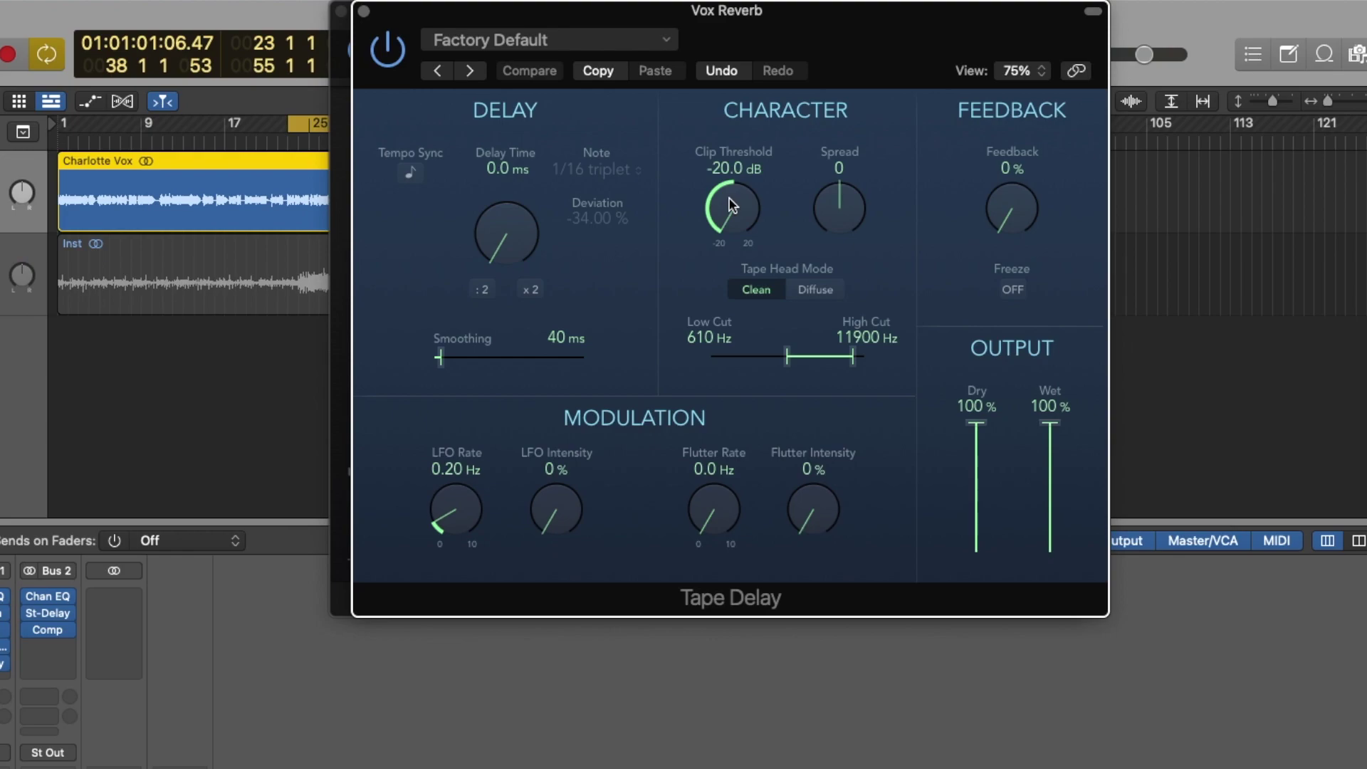
{"action": "left_click_drag", "start_coordinate": [880, 23], "coordinate": [729, 23]}
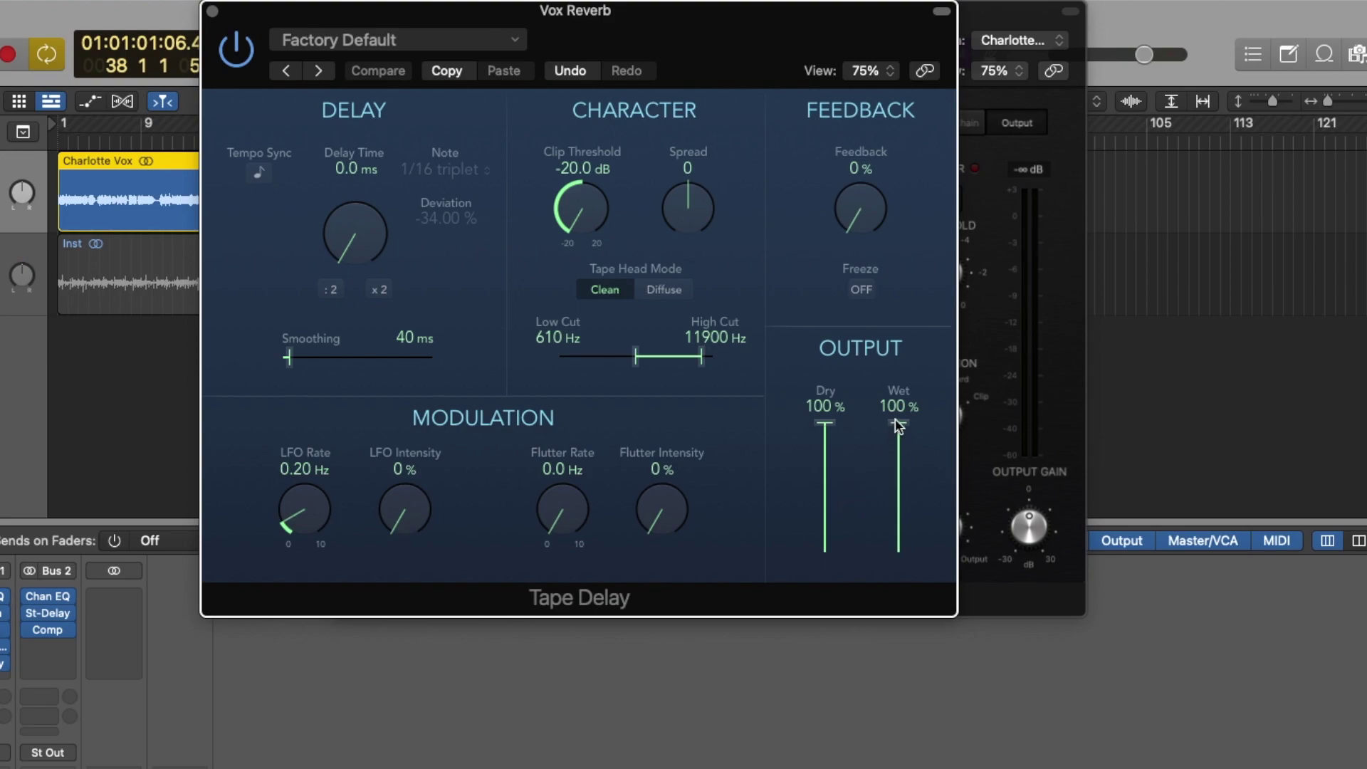
{"action": "left_click_drag", "start_coordinate": [899, 424], "coordinate": [900, 553]}
{"action": "mouse_move", "coordinate": [894, 410]}
{"action": "left_mouse_down"}
{"action": "mouse_move", "coordinate": [897, 520]}
{"action": "mouse_move", "coordinate": [883, 396]}
{"action": "left_mouse_up"}
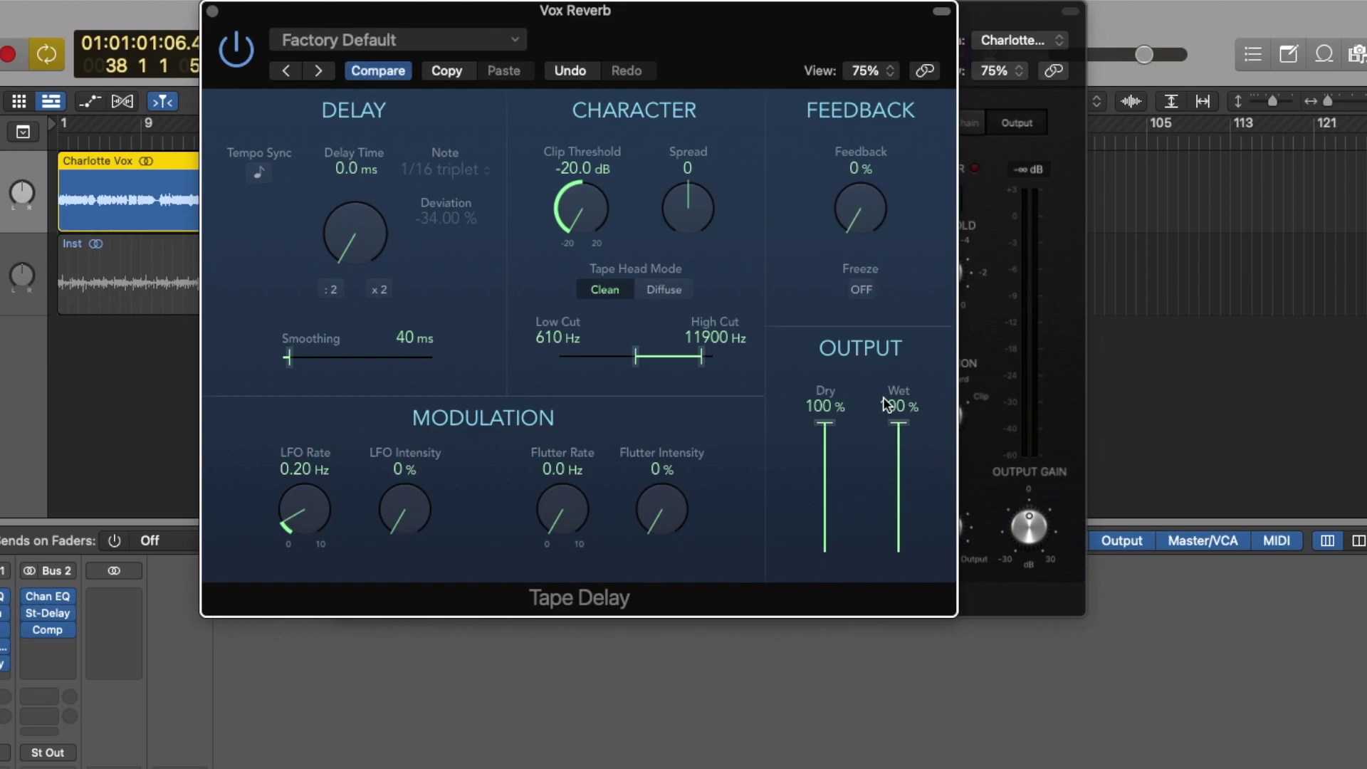
Step: Unsolo Charlotte Vox and close the Tape Delay and Compressor plugin windows
{"action": "left_click", "coordinate": [214, 14]}
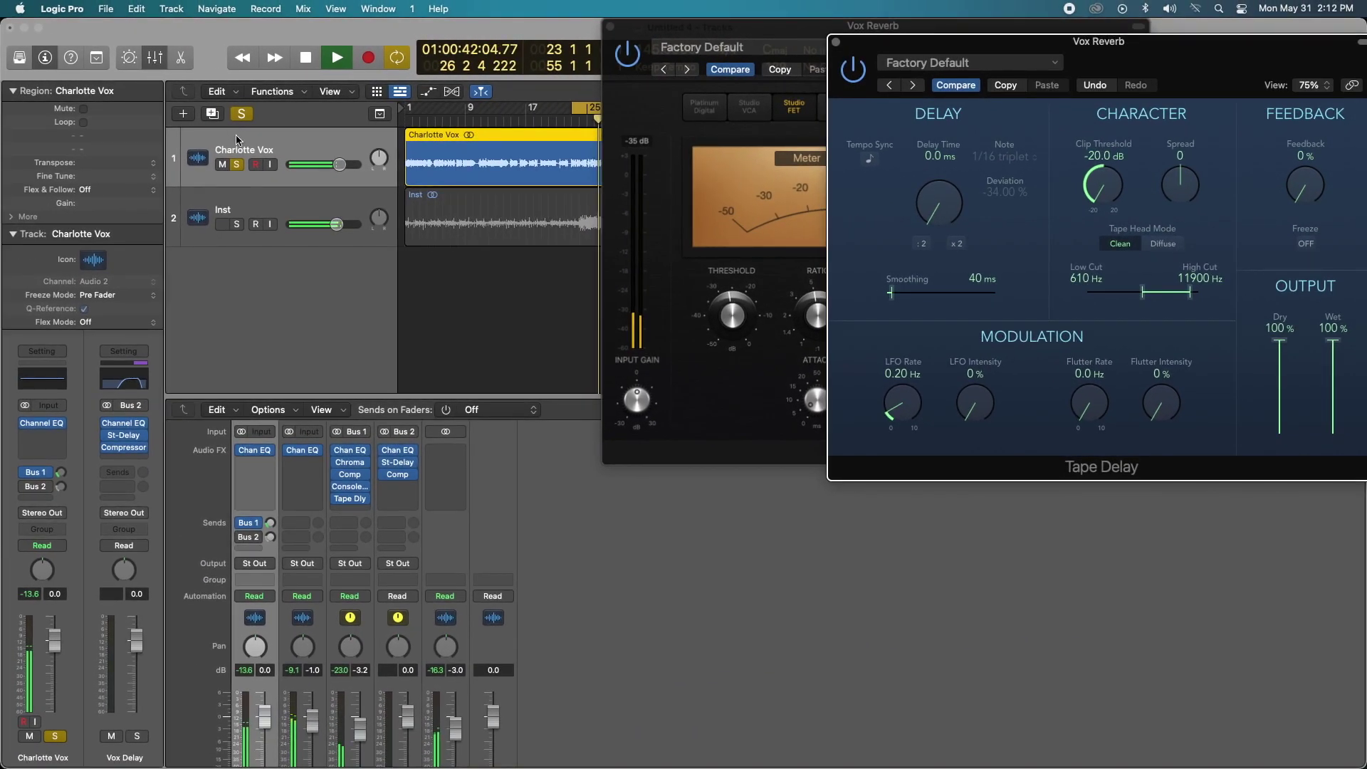
{"action": "left_click", "coordinate": [237, 165]}
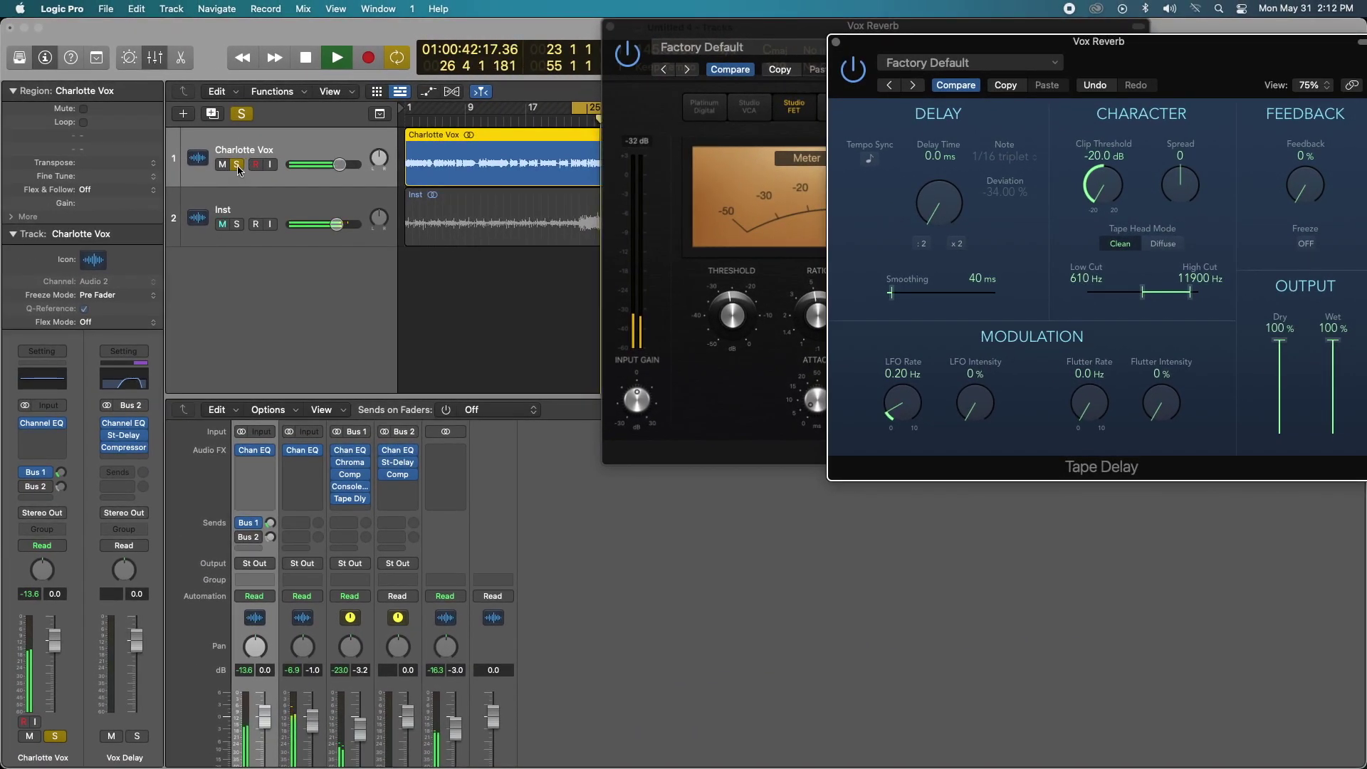
{"action": "left_click", "coordinate": [836, 42]}
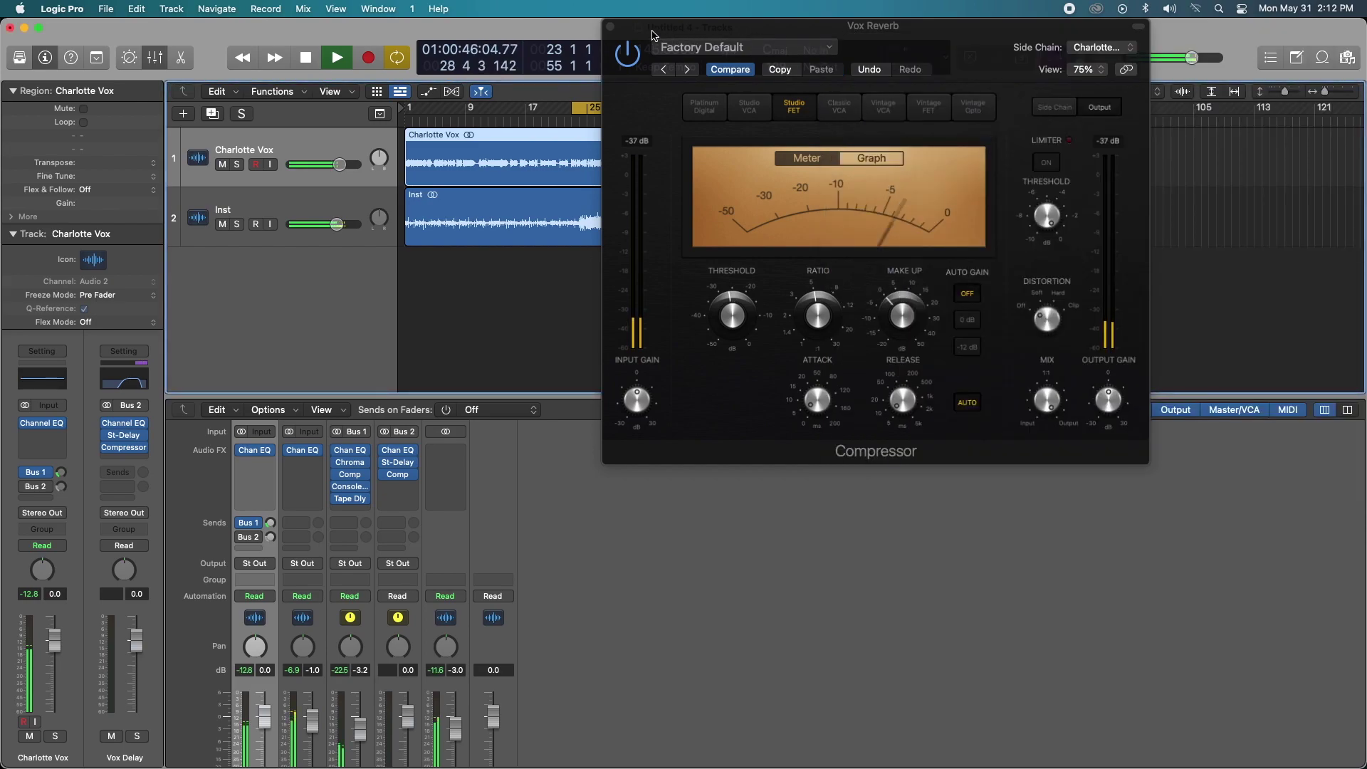
{"action": "left_click", "coordinate": [610, 27]}
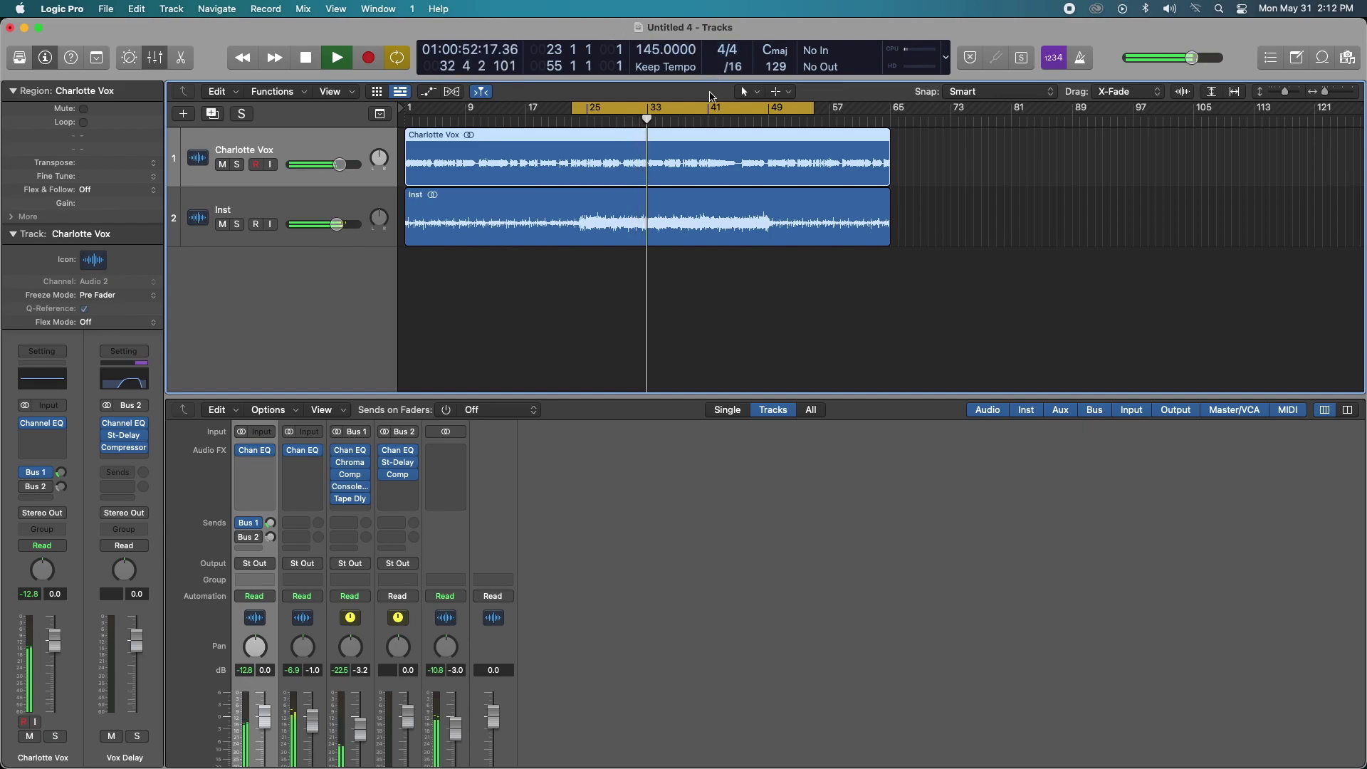
Step: Stop playback near bar 39 and review the Vox Reverb and Vox Delay insert chains
{"action": "left_click", "coordinate": [668, 253]}
{"action": "key", "text": "super+z"}
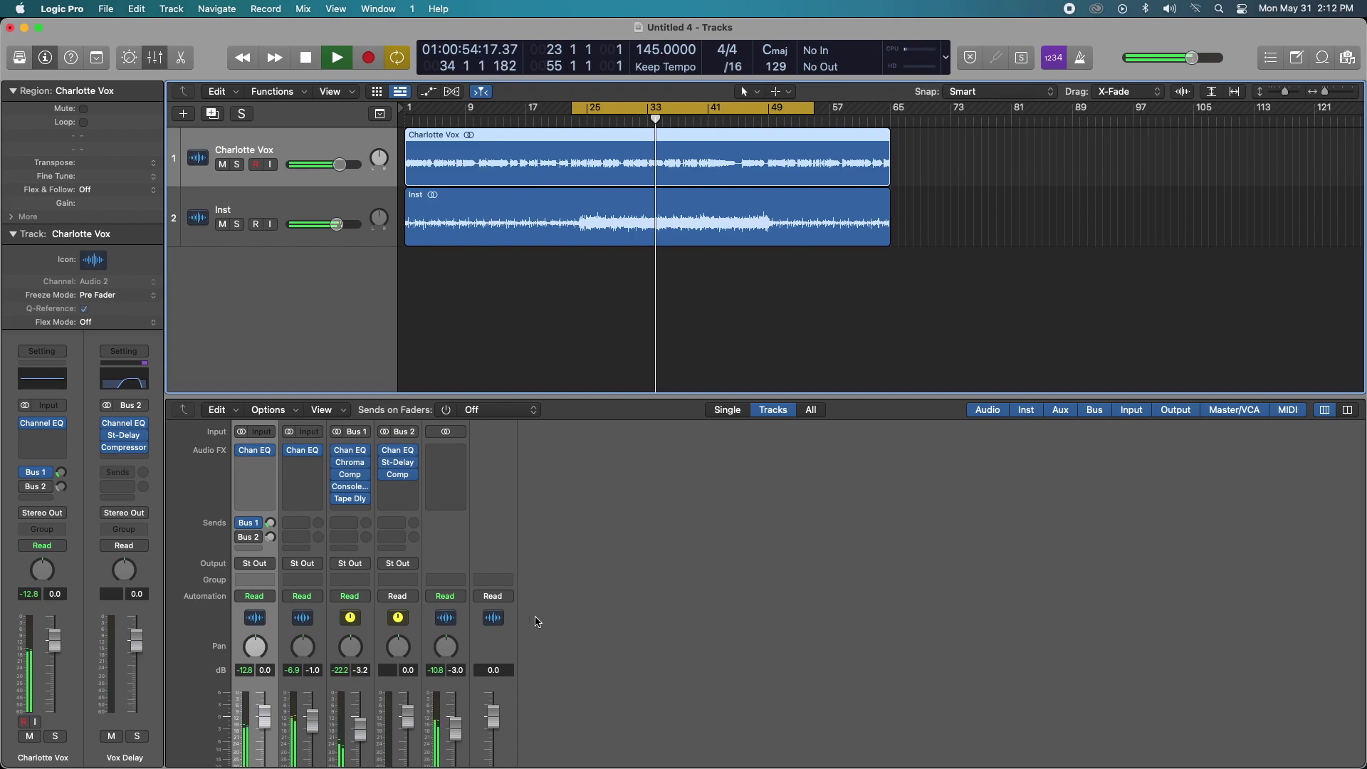
{"action": "scroll", "coordinate": [541, 623], "scroll_direction": "down", "scroll_amount": 3}
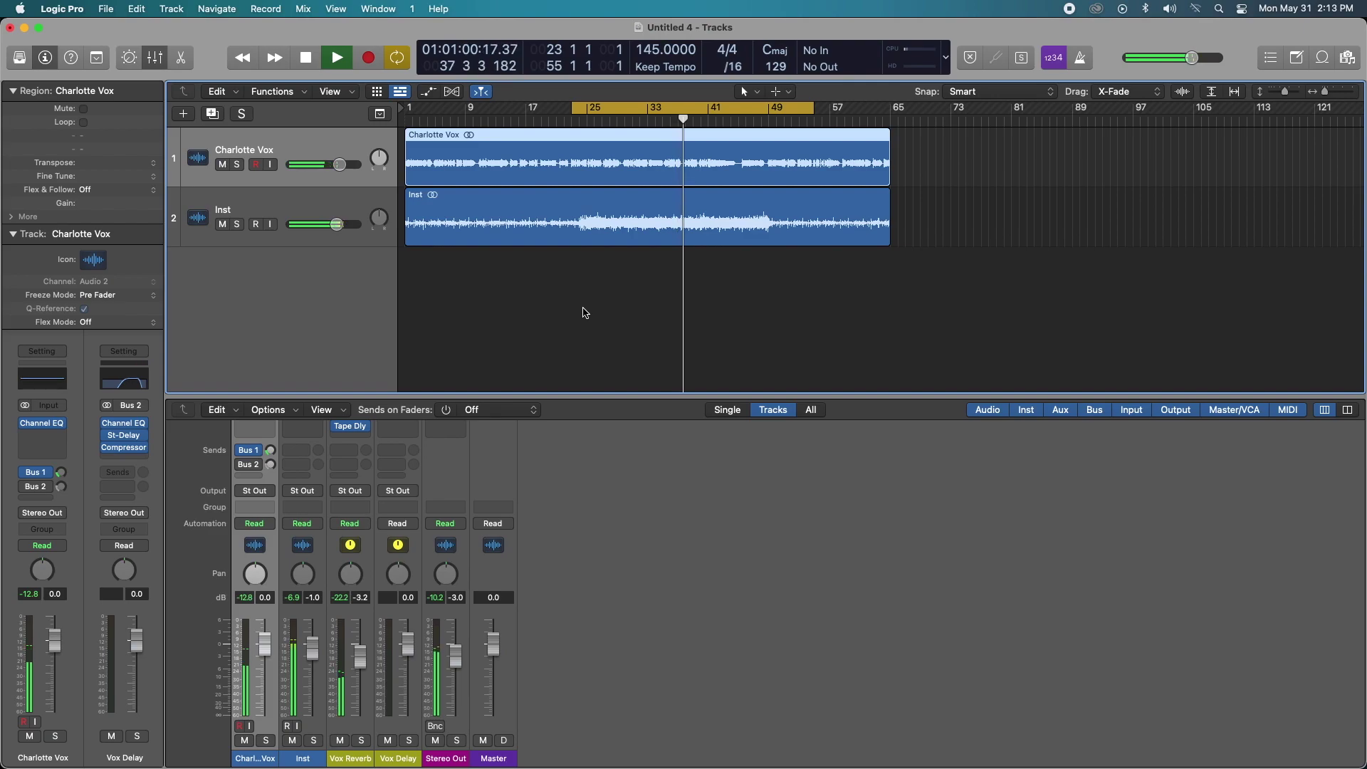
{"action": "key", "text": "space"}
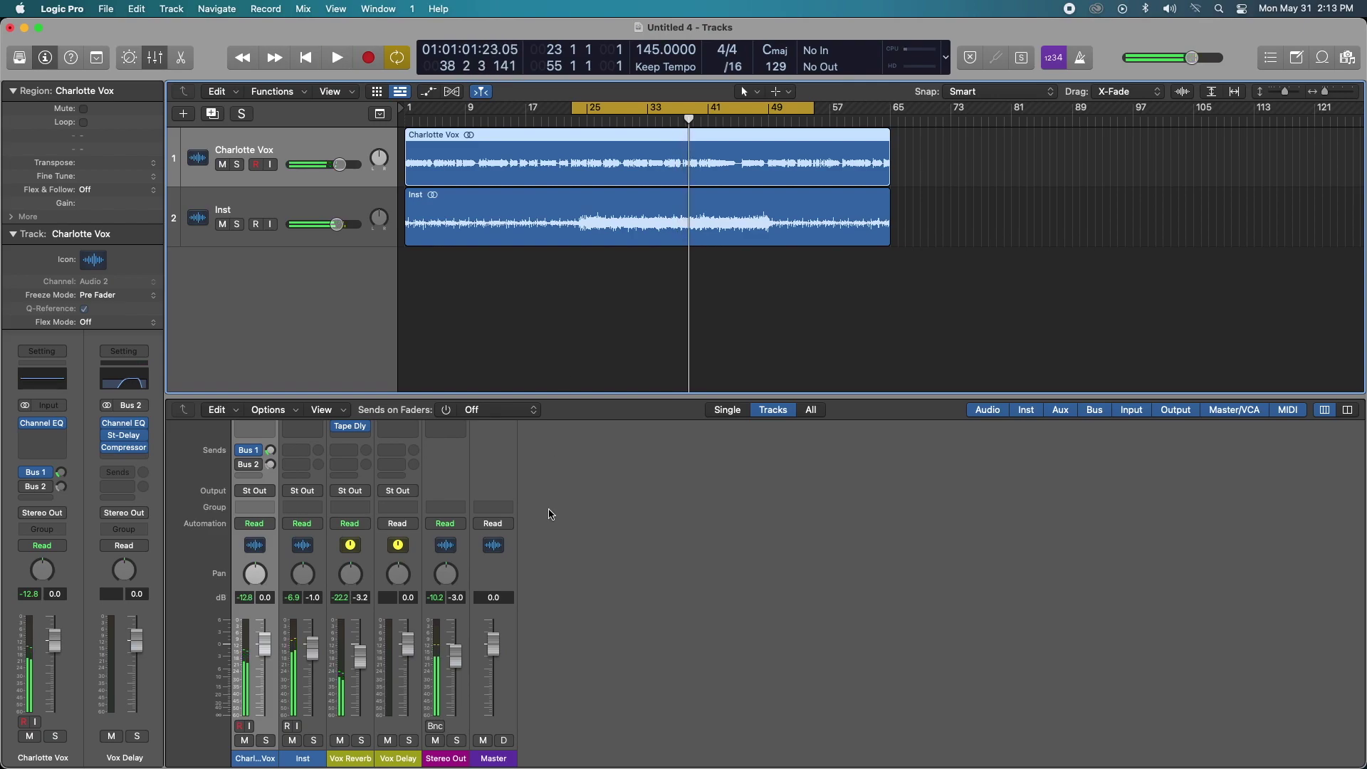
{"action": "scroll", "coordinate": [541, 562], "scroll_direction": "up", "scroll_amount": 5}
{"action": "scroll", "coordinate": [537, 586], "scroll_direction": "down", "scroll_amount": 4}
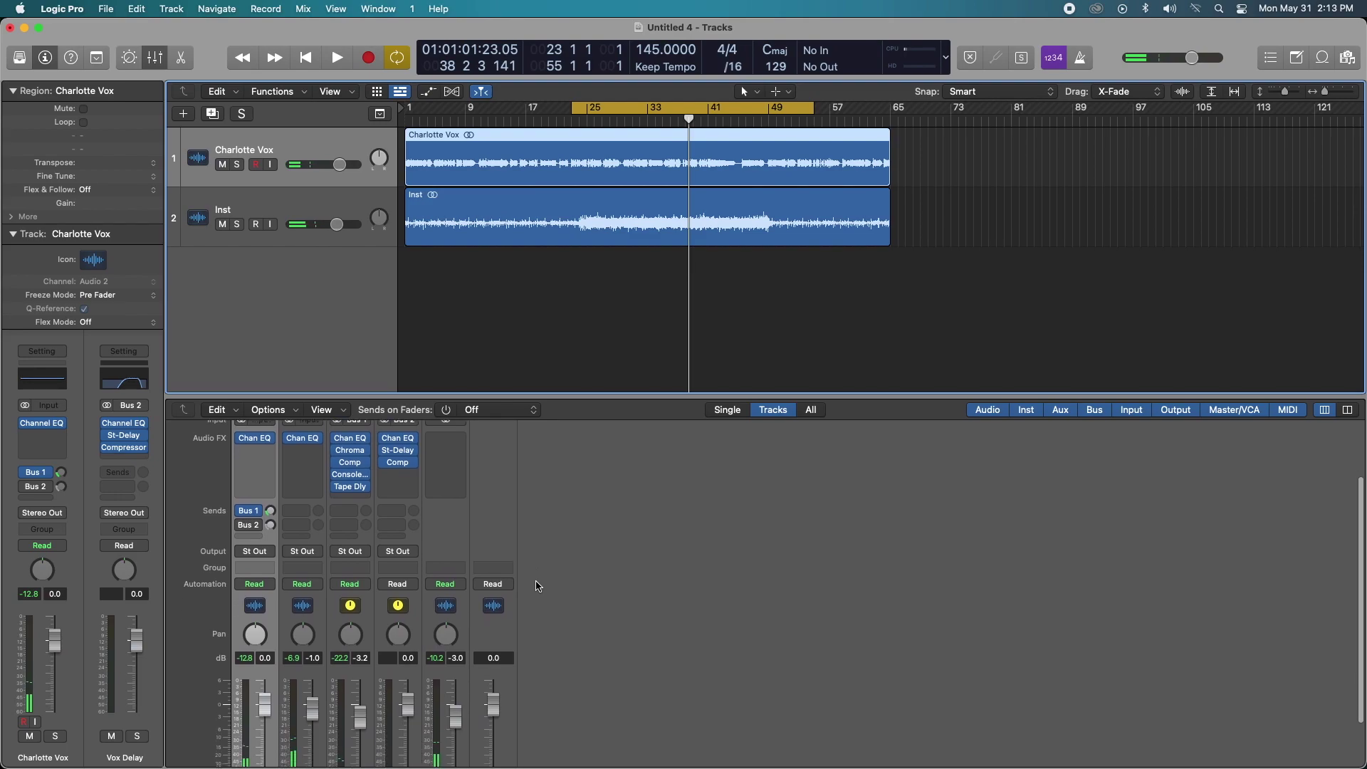
{"action": "scroll", "coordinate": [537, 586], "scroll_direction": "up", "scroll_amount": 4}
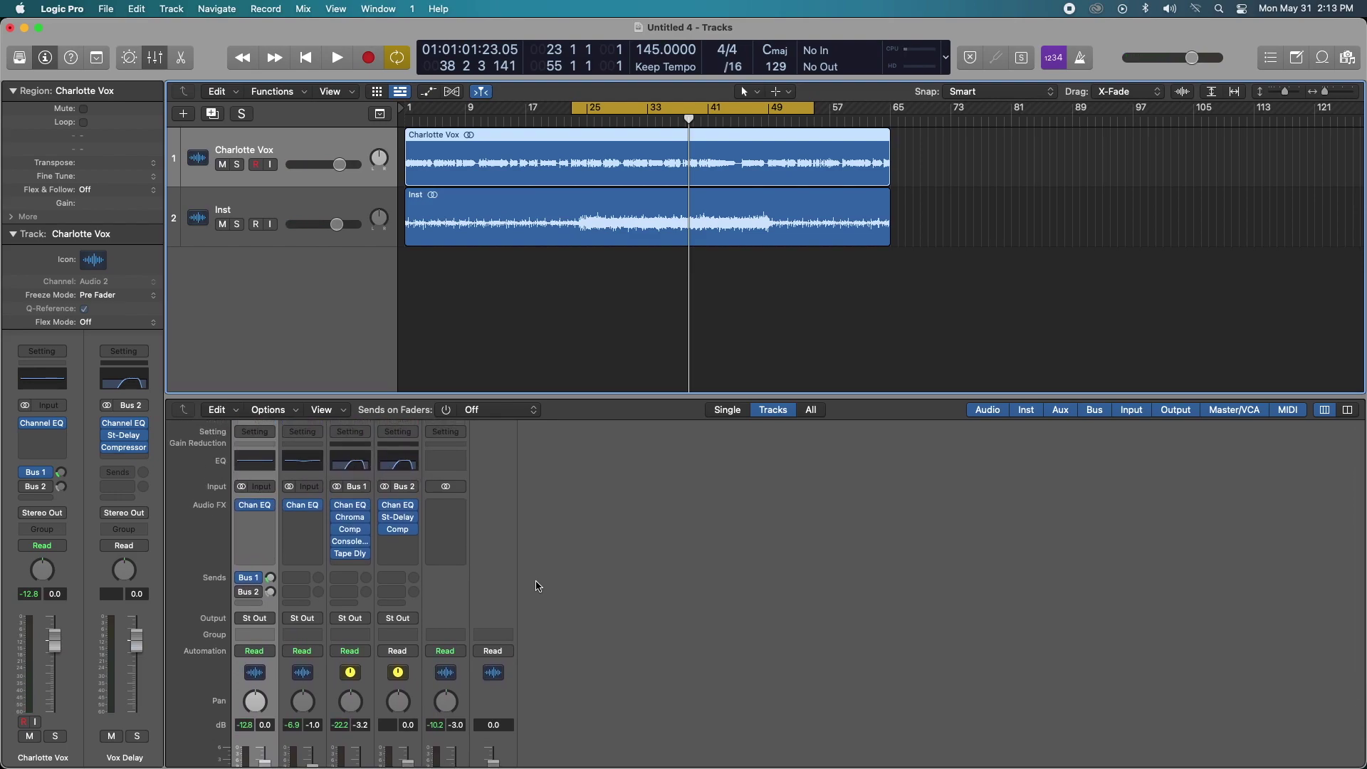
{"action": "scroll", "coordinate": [538, 586], "scroll_direction": "down", "scroll_amount": 5}
{"action": "mouse_move", "coordinate": [257, 479]}
{"action": "scroll", "coordinate": [399, 549], "scroll_direction": "up", "scroll_amount": 3}
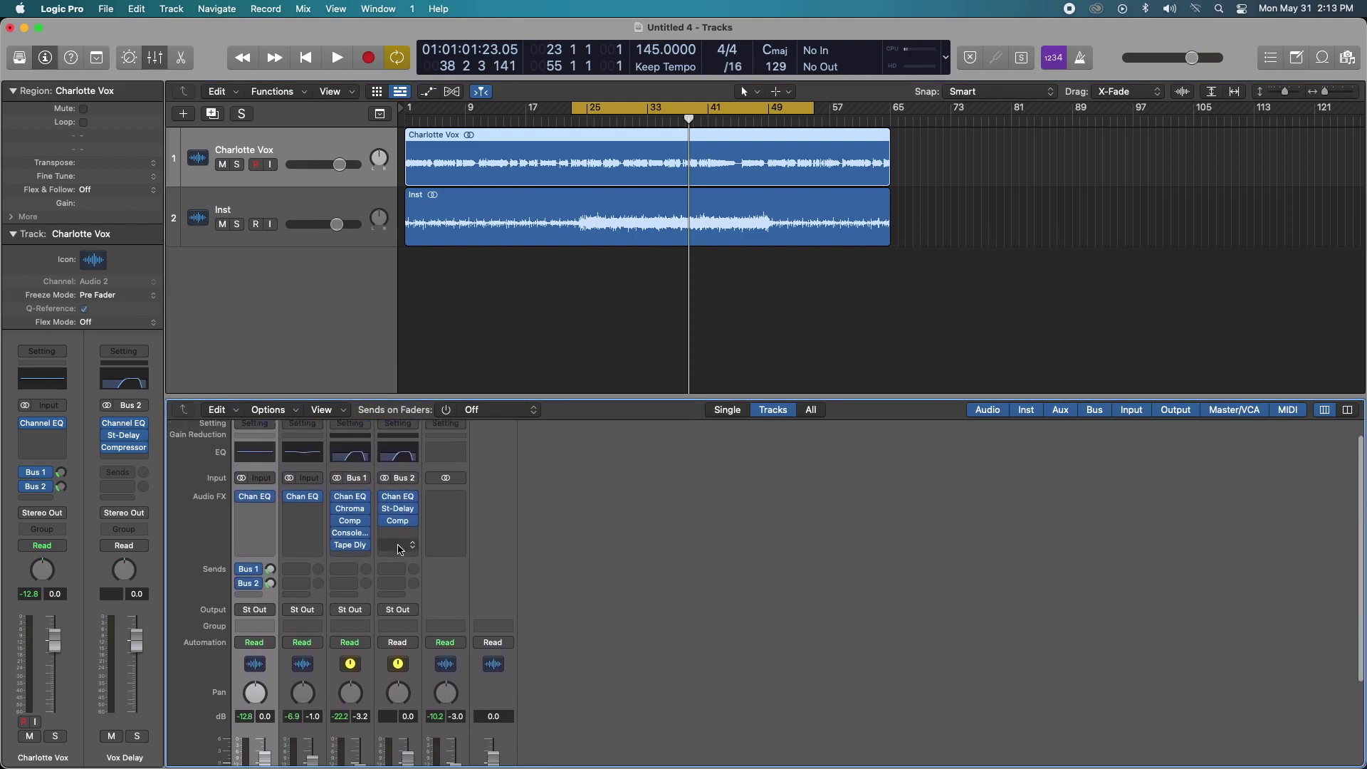
{"action": "scroll", "coordinate": [399, 550], "scroll_direction": "down", "scroll_amount": 3}
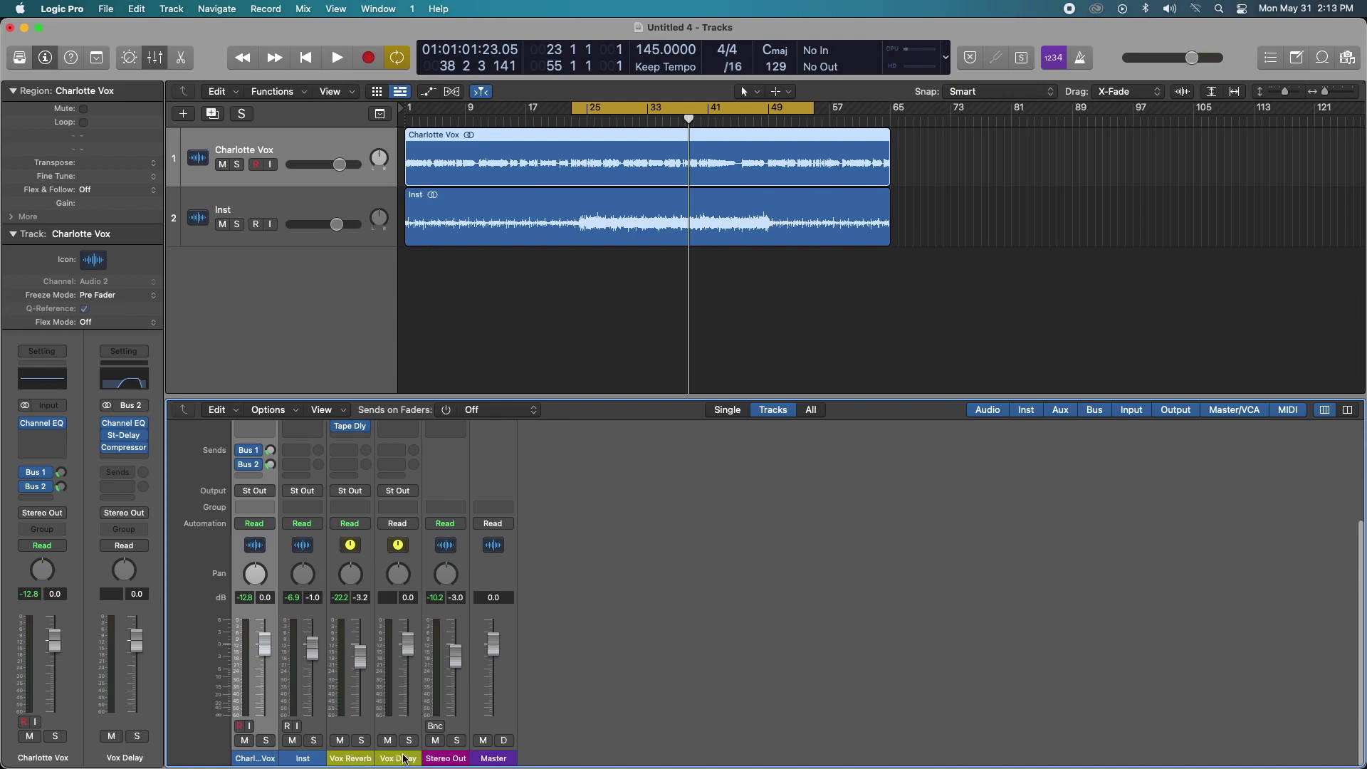
{"action": "scroll", "coordinate": [403, 455], "scroll_direction": "up", "scroll_amount": 5}
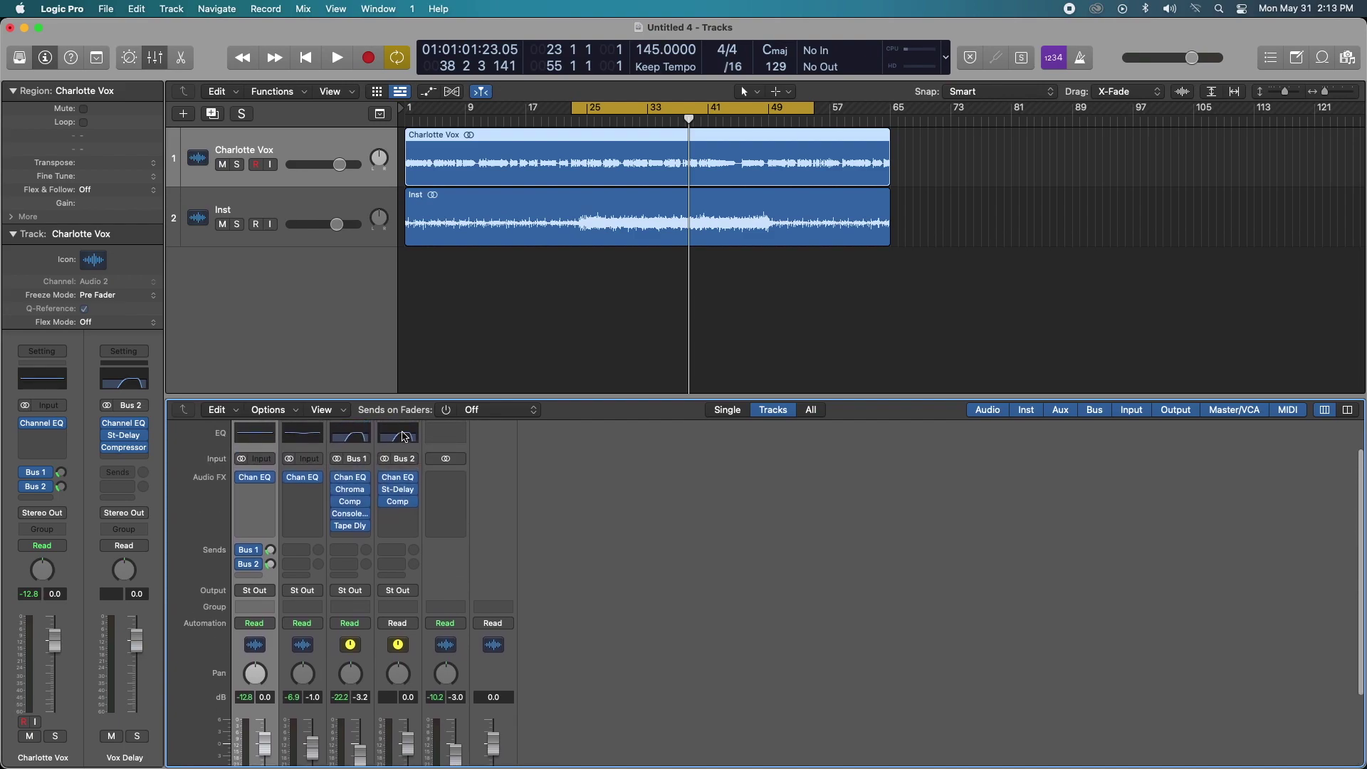
Step: Check the Vox Delay Channel EQ, then view its Stereo Delay (1/4 Note Dotted, 60–5000 Hz) top-right
{"action": "left_click", "coordinate": [397, 477]}
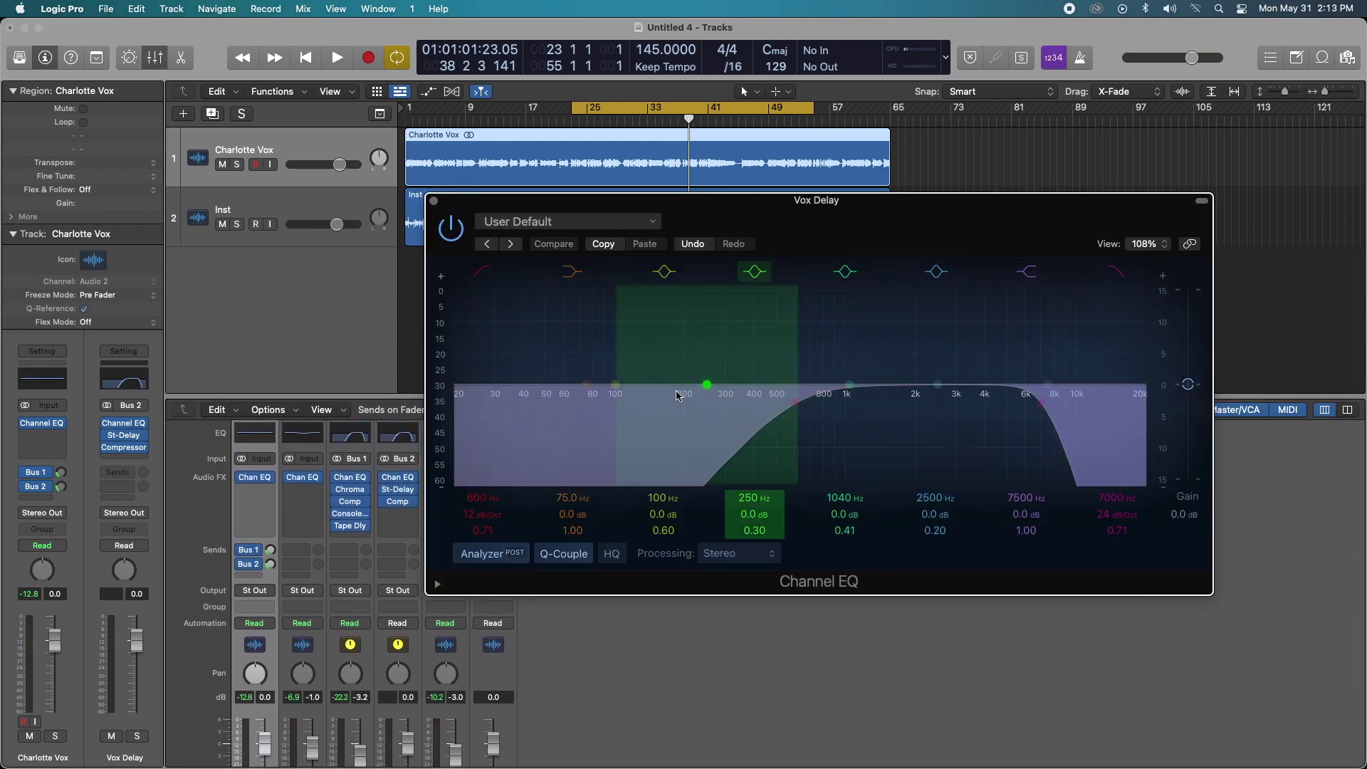
{"action": "left_click", "coordinate": [434, 201]}
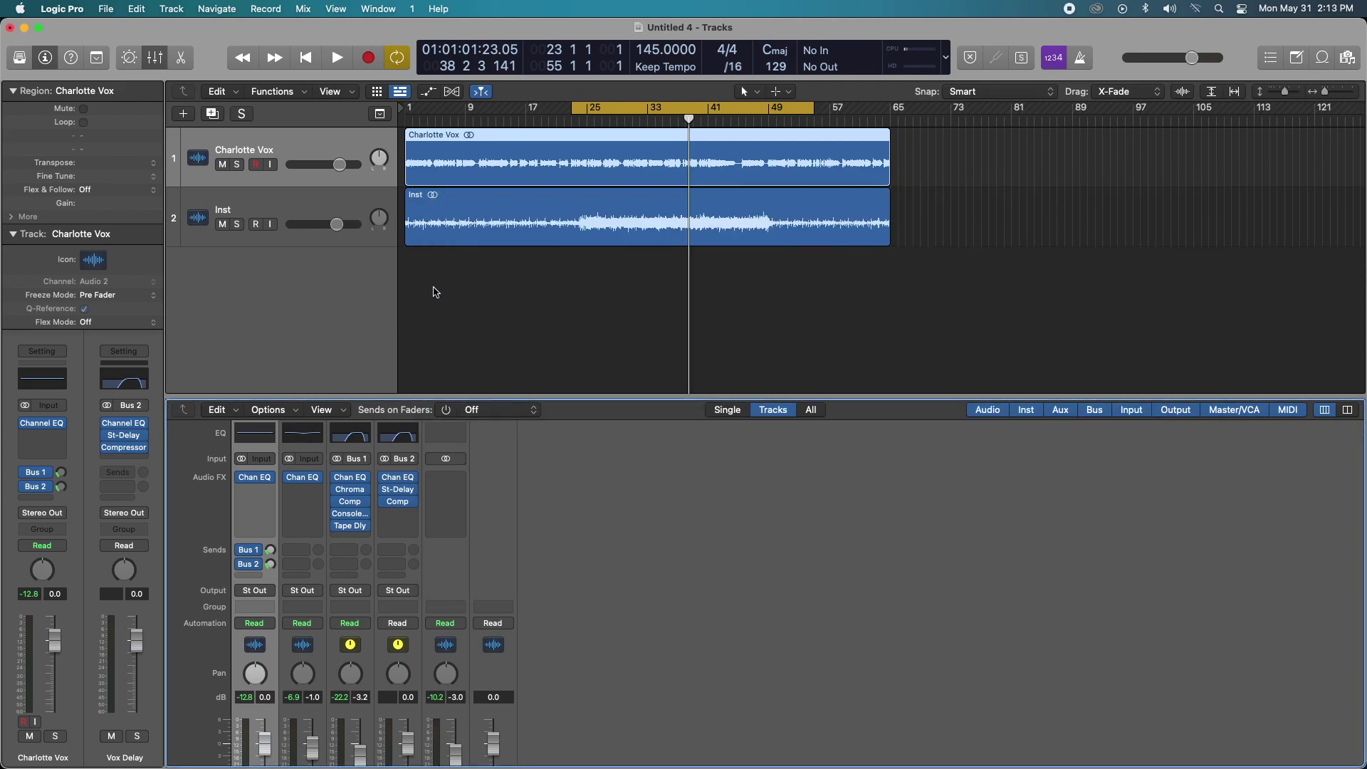
{"action": "left_click", "coordinate": [397, 489]}
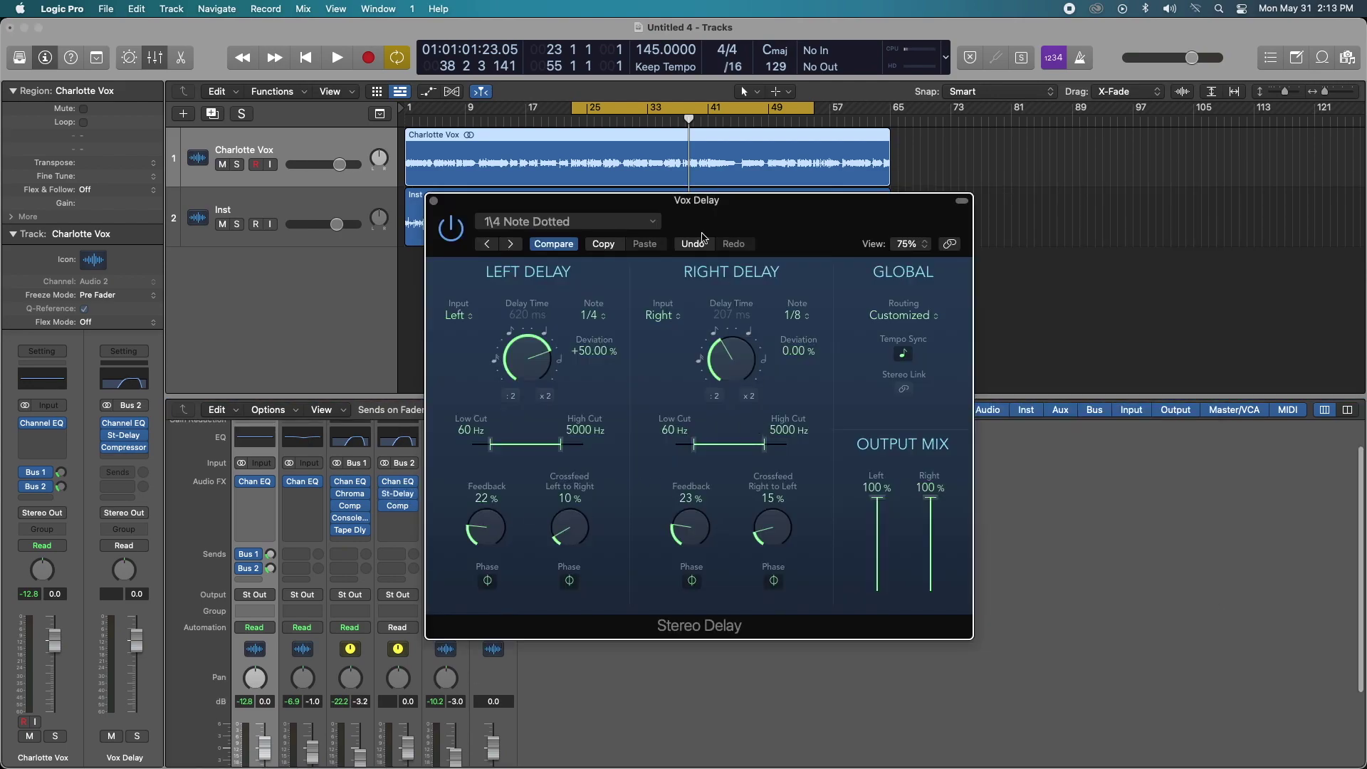
{"action": "left_click_drag", "start_coordinate": [726, 218], "coordinate": [964, 5]}
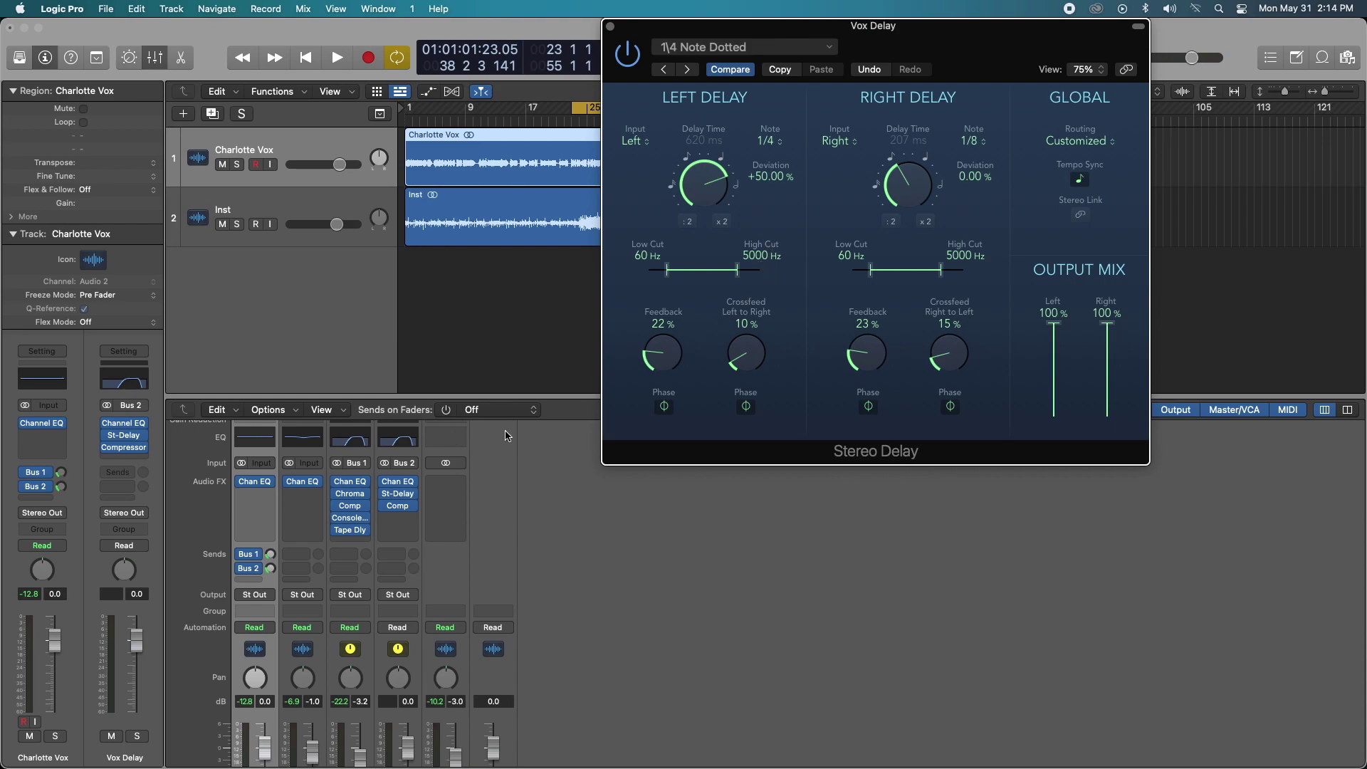
Step: Bring up the Vox Delay compressor in place of the Stereo Delay window
{"action": "left_click", "coordinate": [403, 510]}
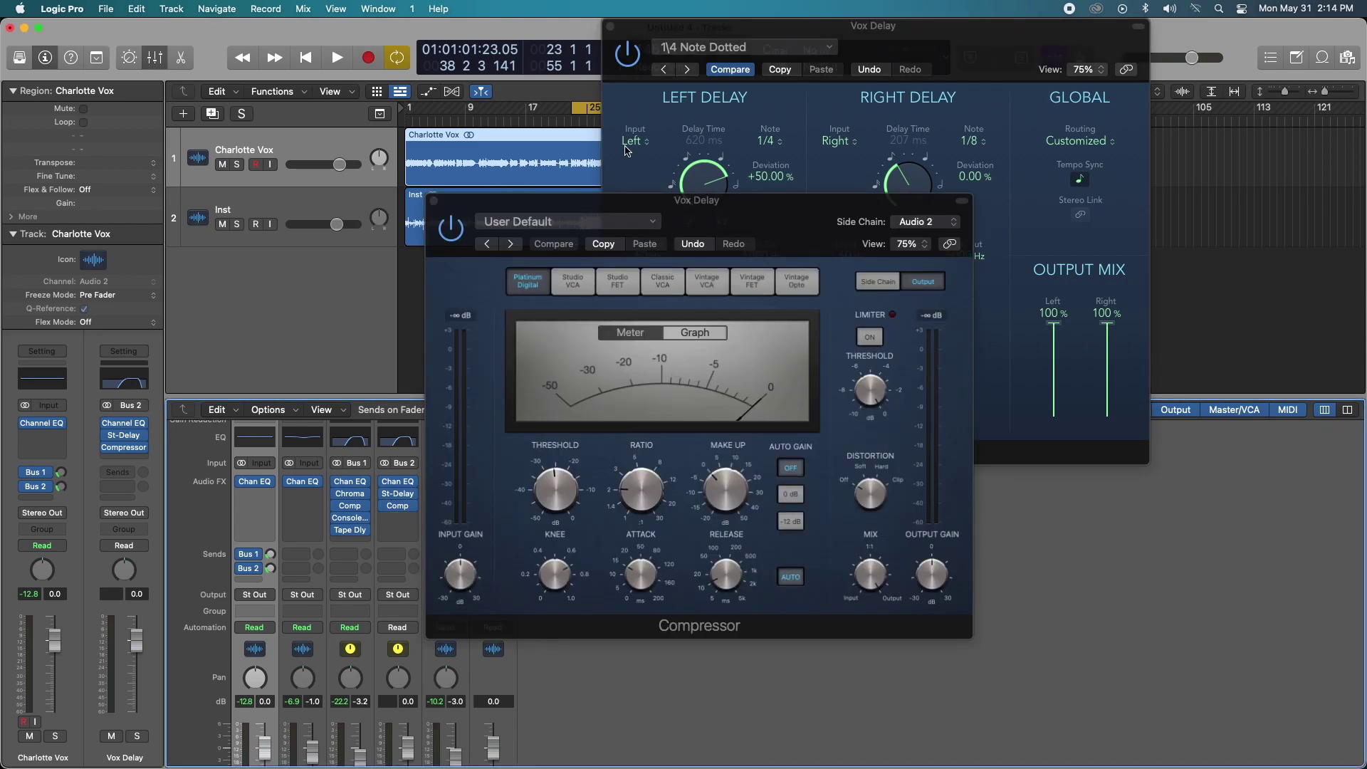
{"action": "left_click_drag", "start_coordinate": [730, 209], "coordinate": [1096, 125]}
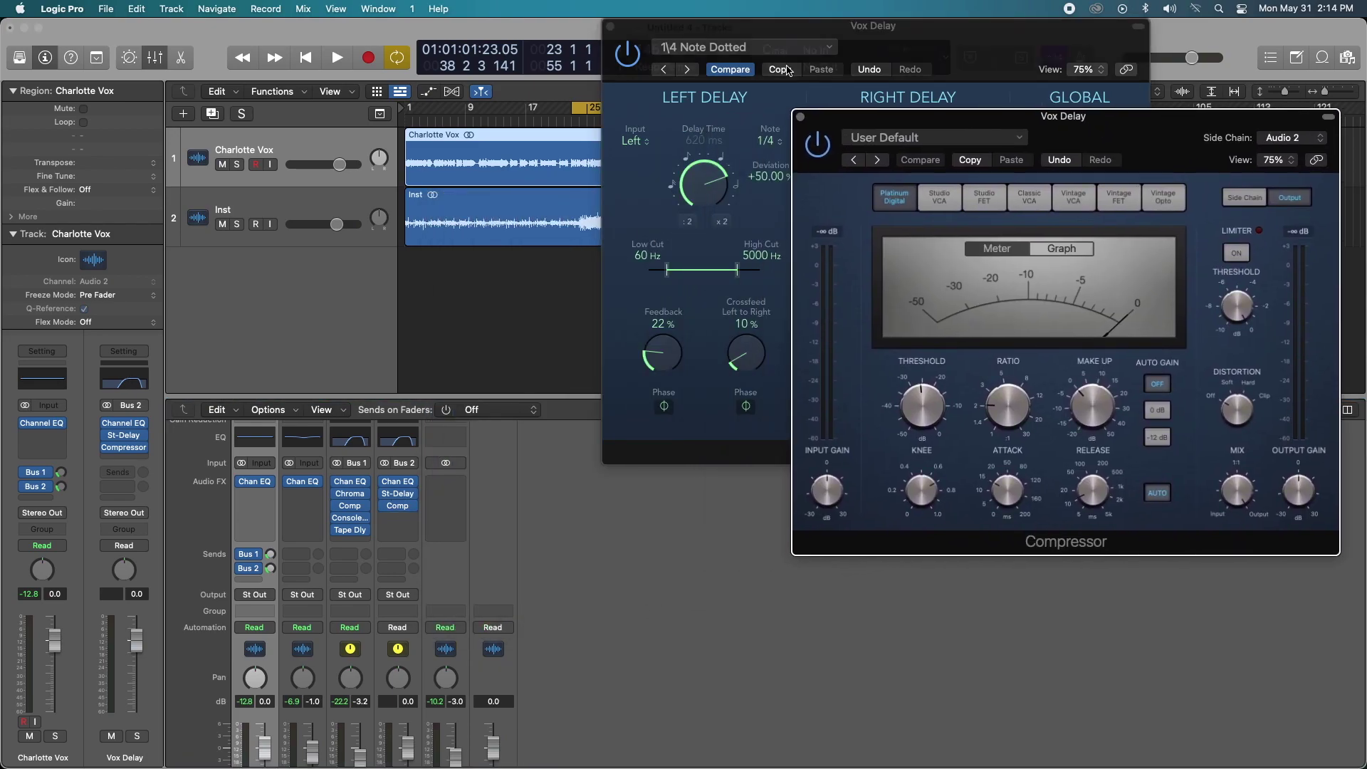
{"action": "left_click", "coordinate": [610, 26]}
{"action": "left_click_drag", "start_coordinate": [972, 120], "coordinate": [874, 57]}
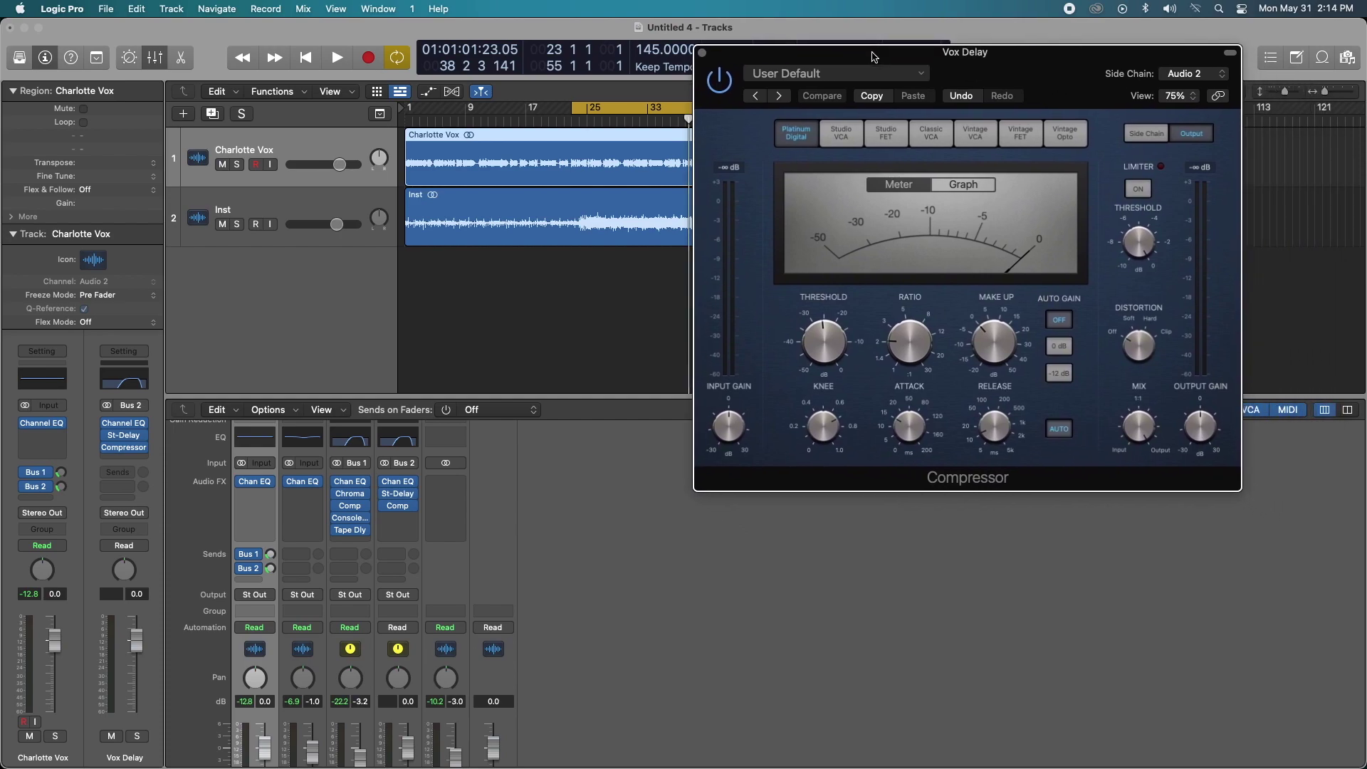
{"action": "scroll", "coordinate": [373, 463], "scroll_direction": "down", "scroll_amount": 3}
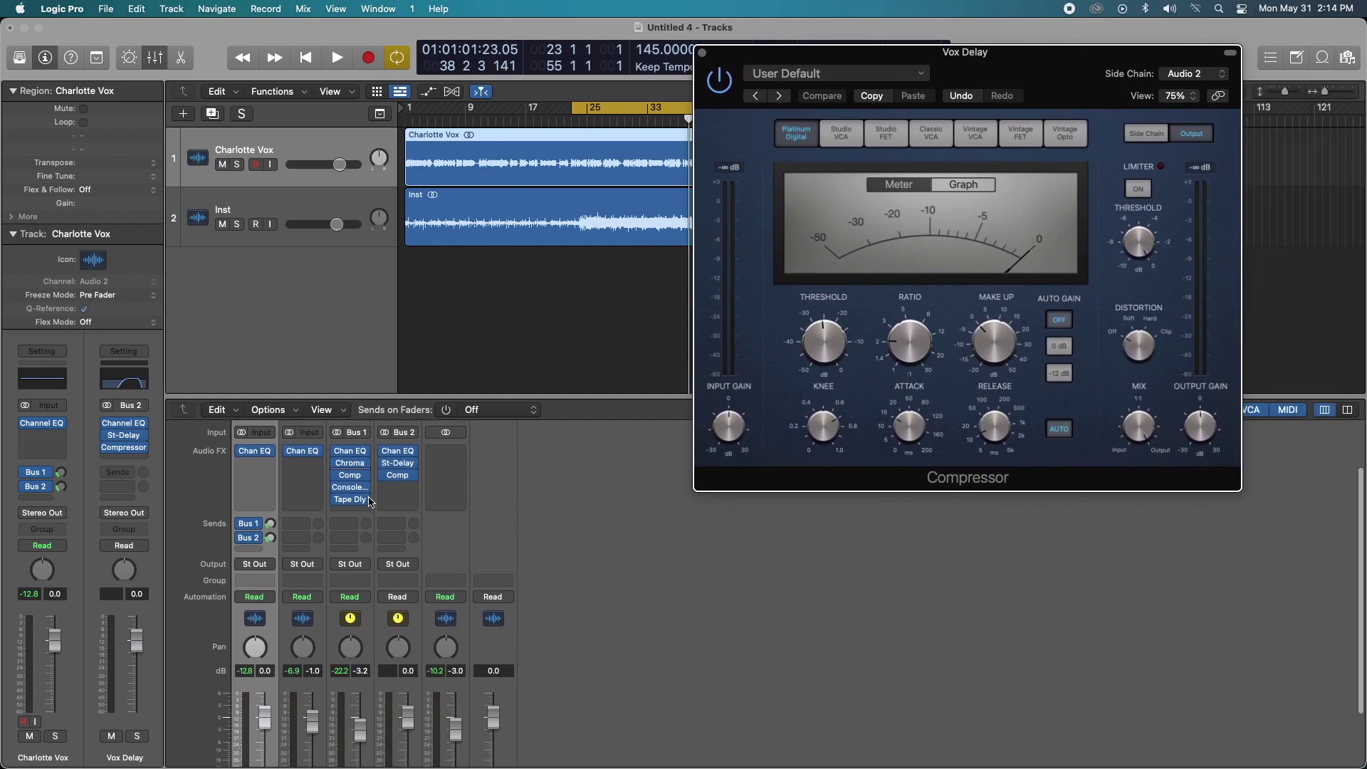
Step: Solo Vox Delay during playback, enable its compressor and set the threshold to -28 dB
{"action": "left_click", "coordinate": [409, 741]}
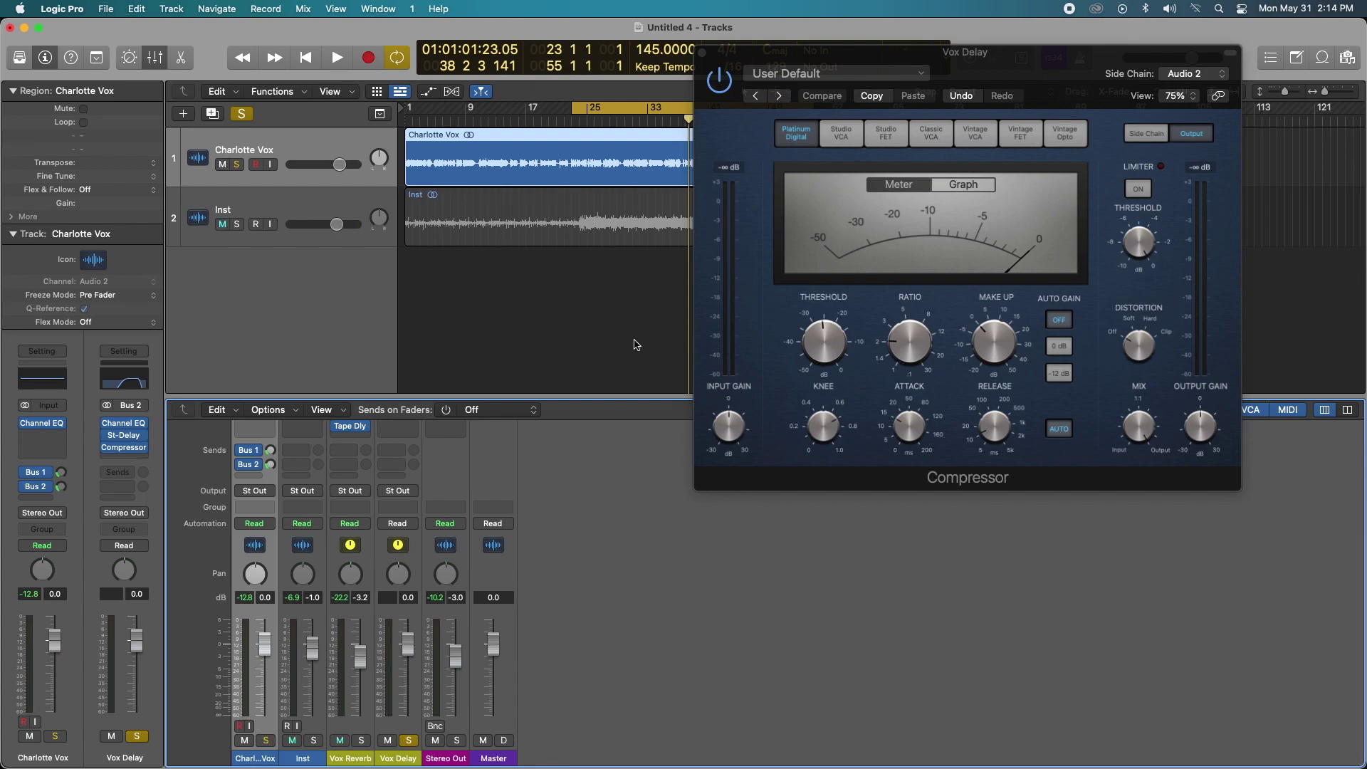
{"action": "key", "text": "space"}
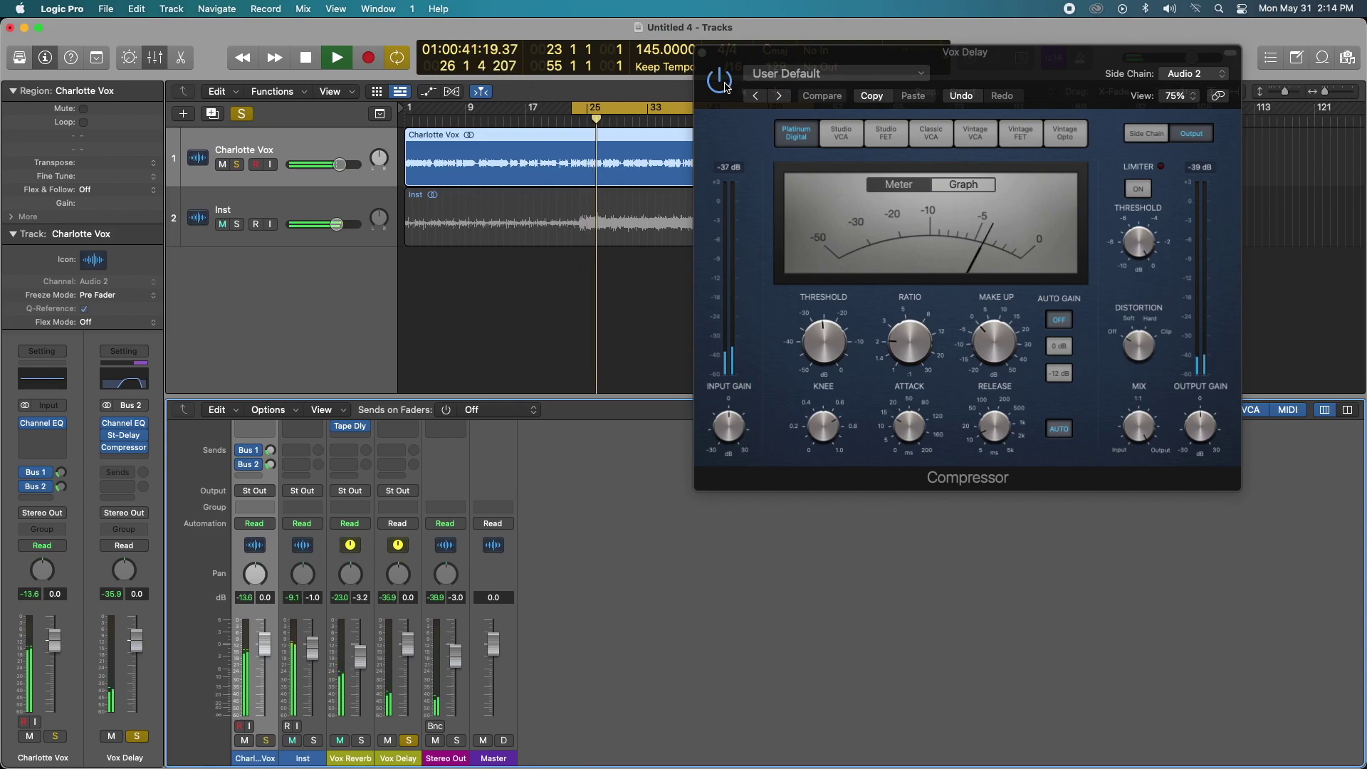
{"action": "left_click", "coordinate": [720, 80]}
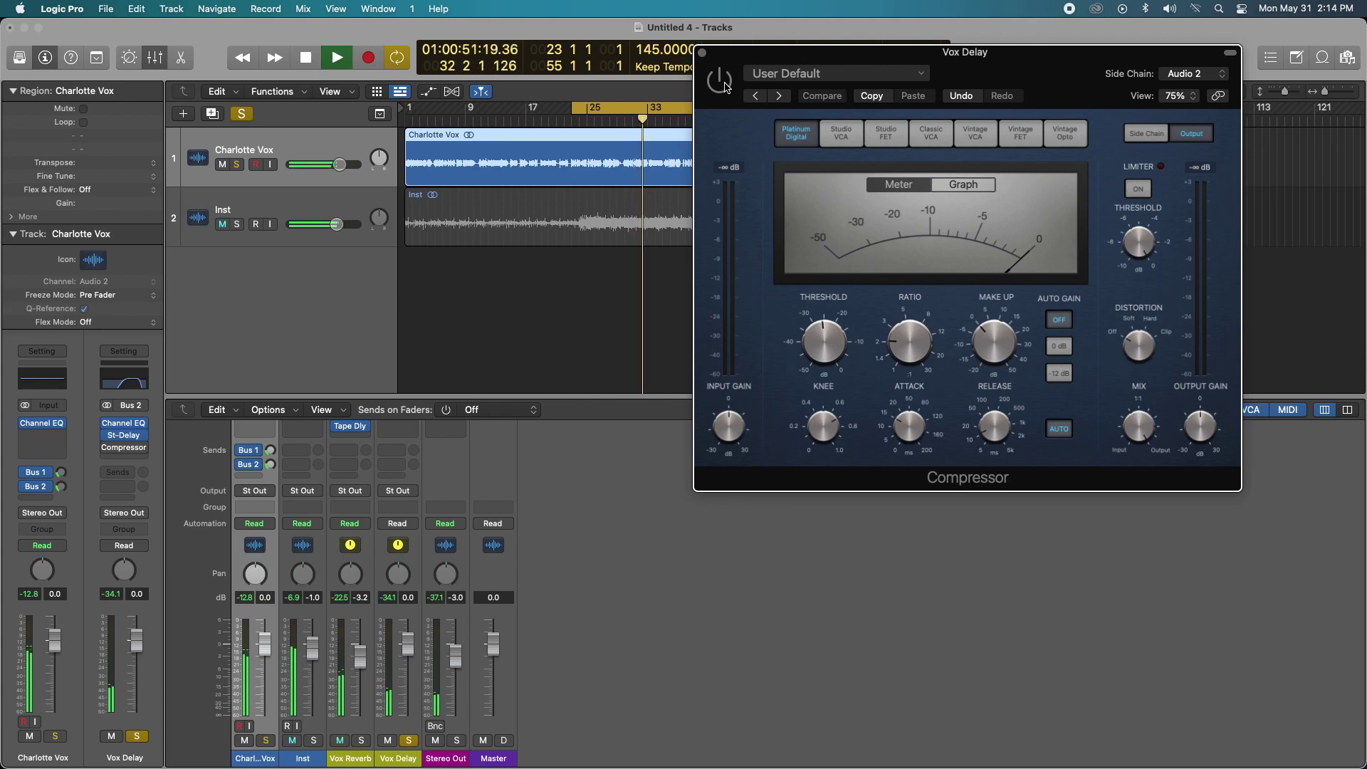
{"action": "left_click", "coordinate": [721, 82]}
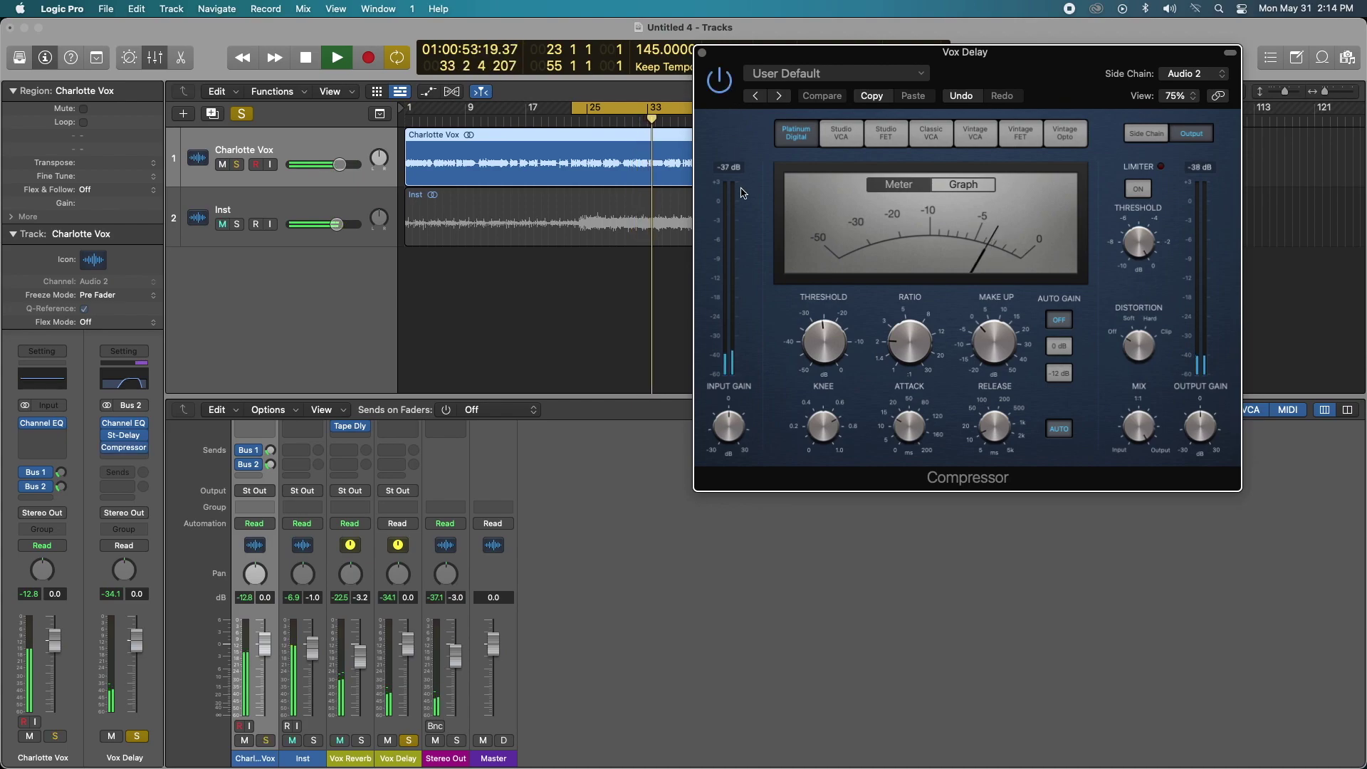
{"action": "left_click_drag", "start_coordinate": [825, 325], "coordinate": [825, 338]}
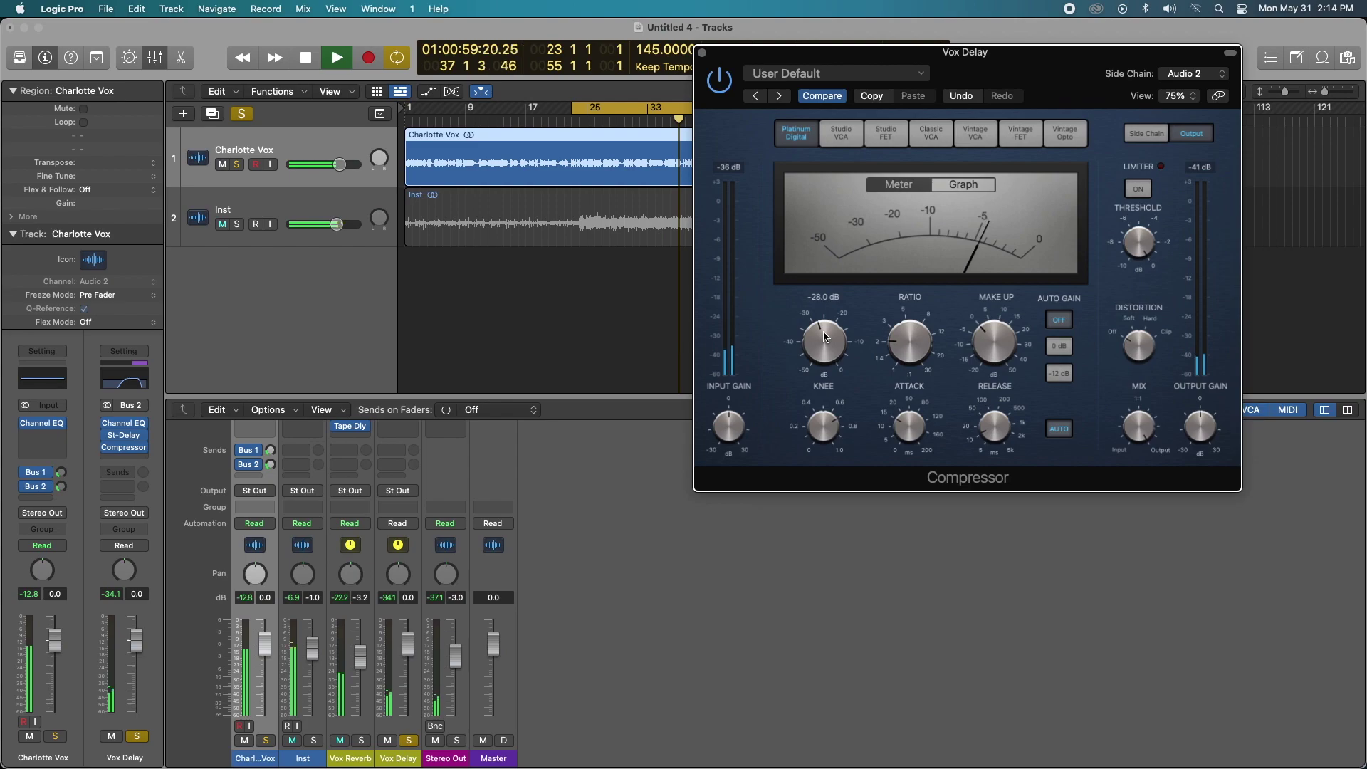
Step: Unsolo Vox Delay, close its compressor and solo the Charlotte Vox track
{"action": "left_click", "coordinate": [410, 742]}
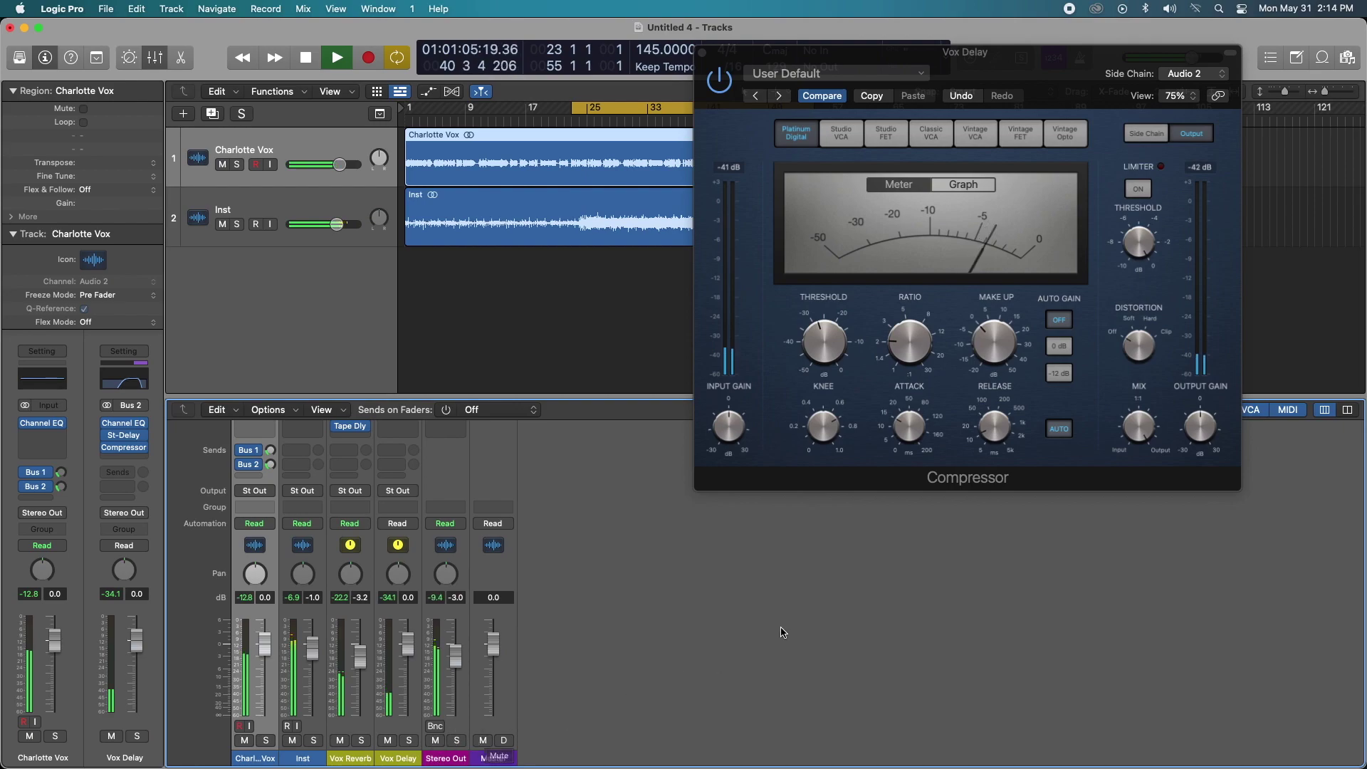
{"action": "left_click", "coordinate": [702, 53]}
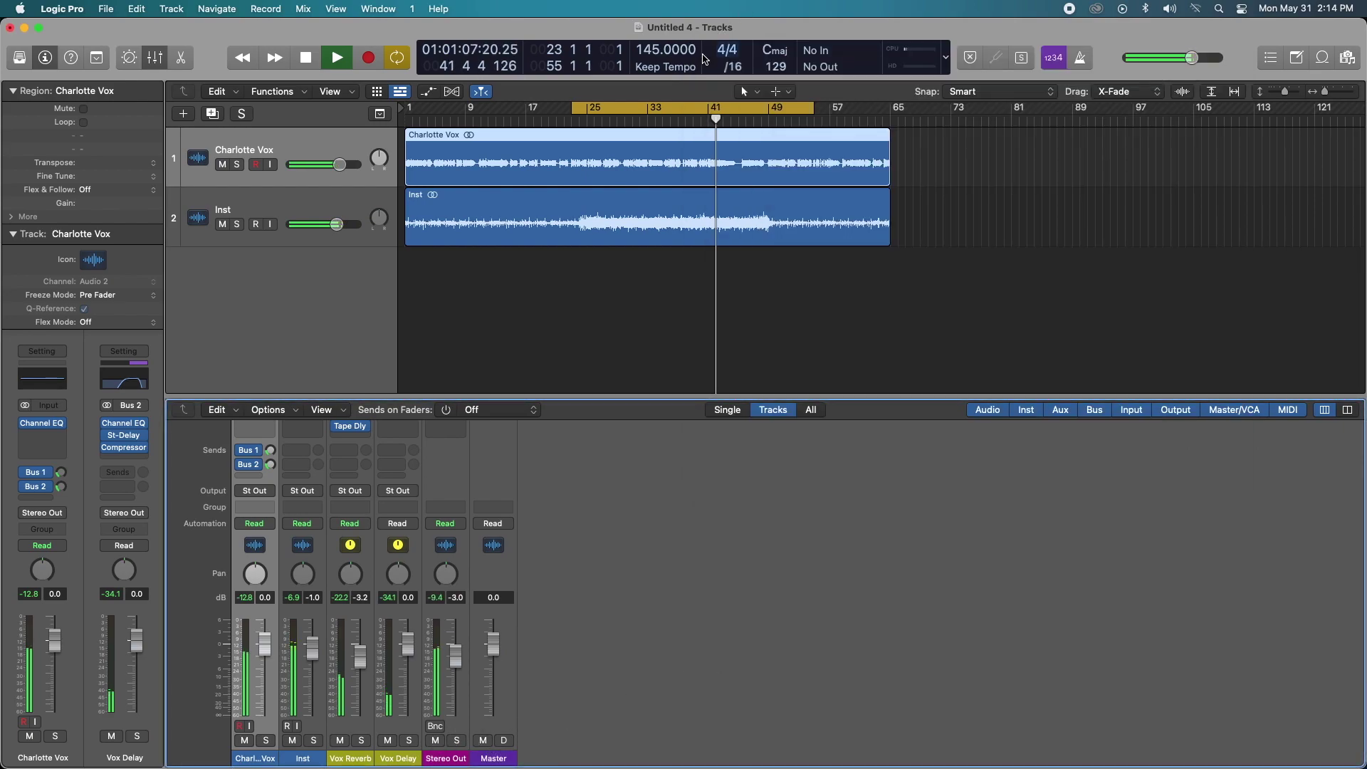
{"action": "left_click", "coordinate": [240, 166]}
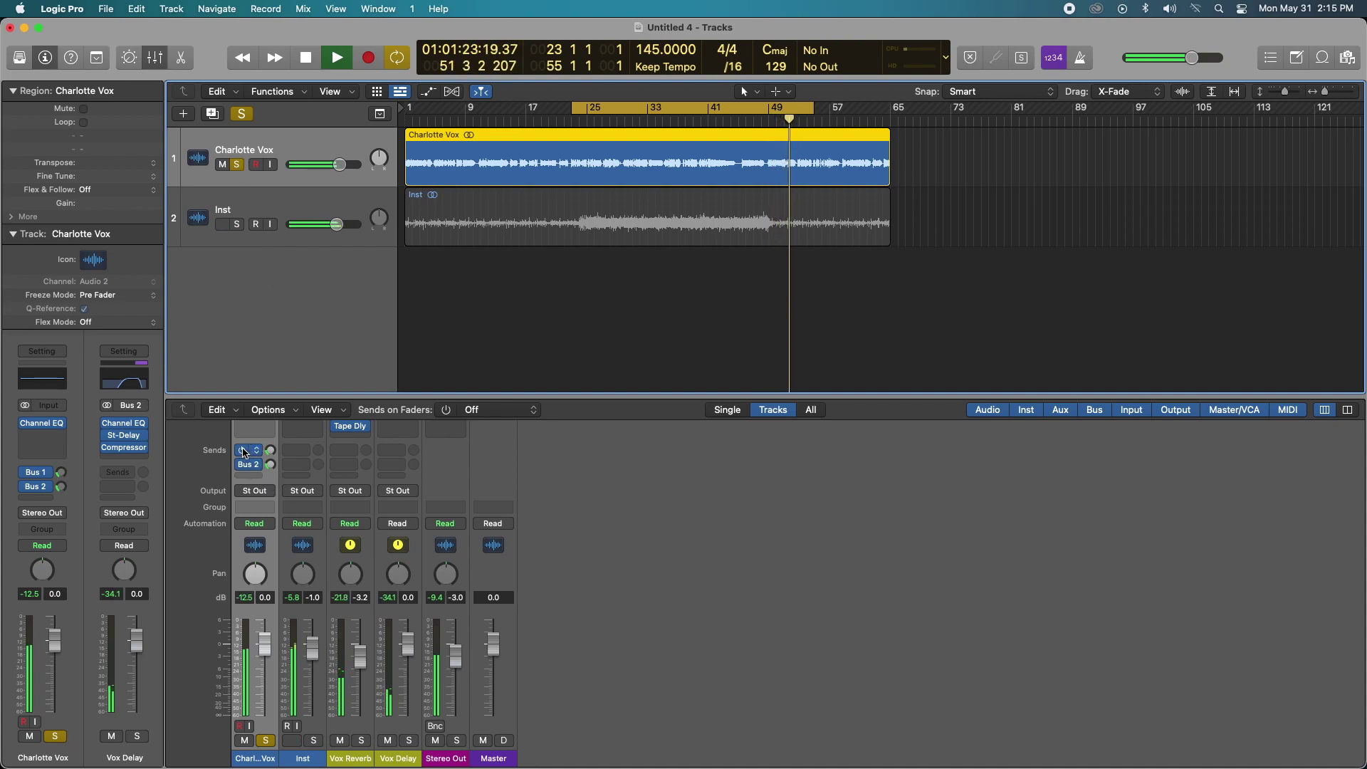
Step: Toggle the Bus 1/Bus 2 sends off and back on to compare, then unsolo Charlotte Vox
{"action": "left_click", "coordinate": [244, 463]}
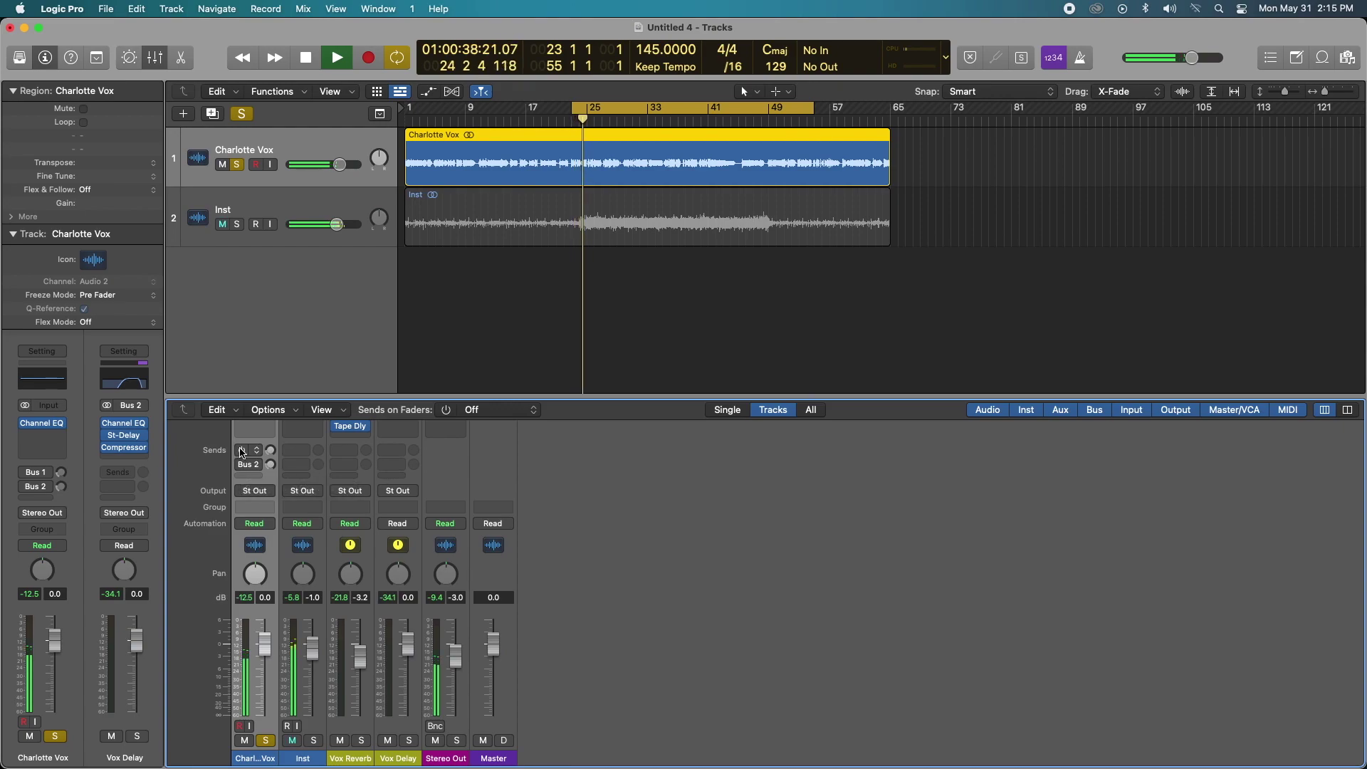
{"action": "left_click", "coordinate": [241, 451]}
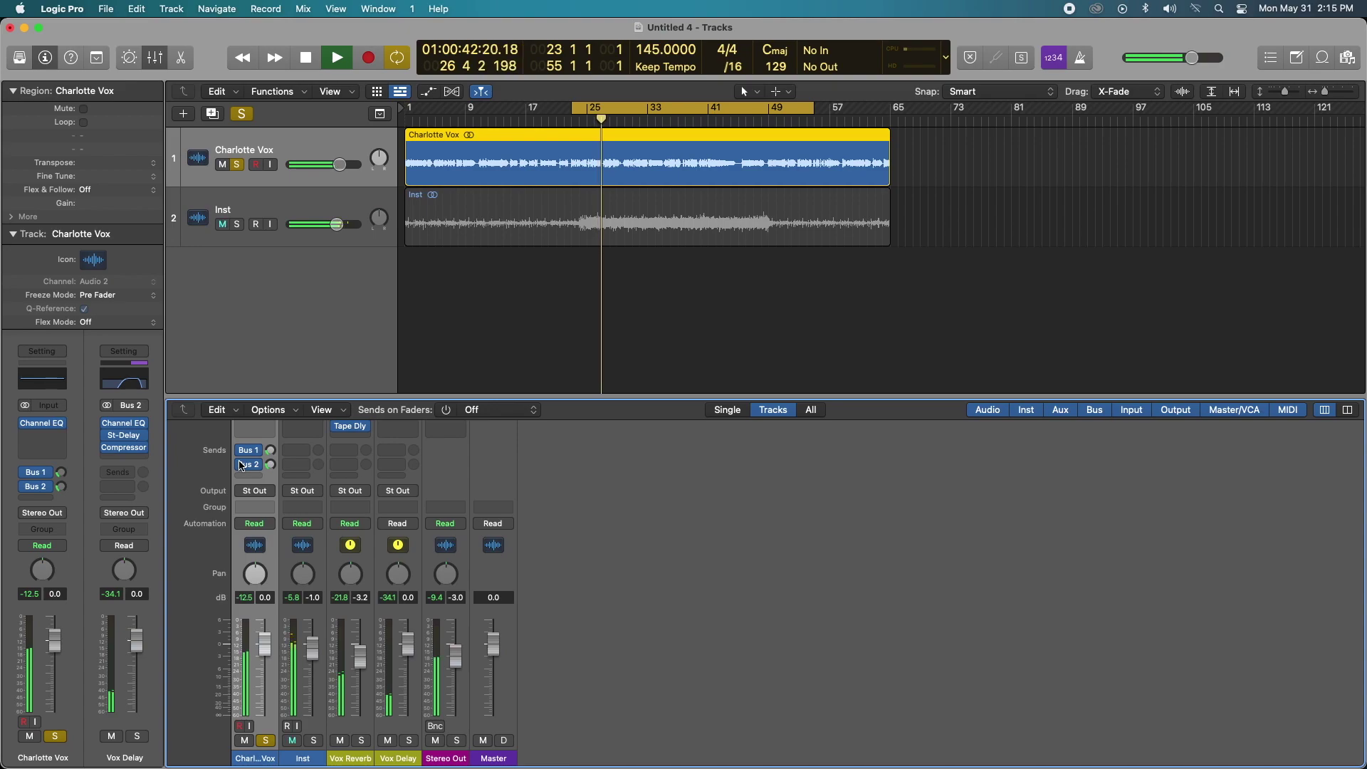
{"action": "scroll", "coordinate": [242, 466], "scroll_direction": "up", "scroll_amount": 5}
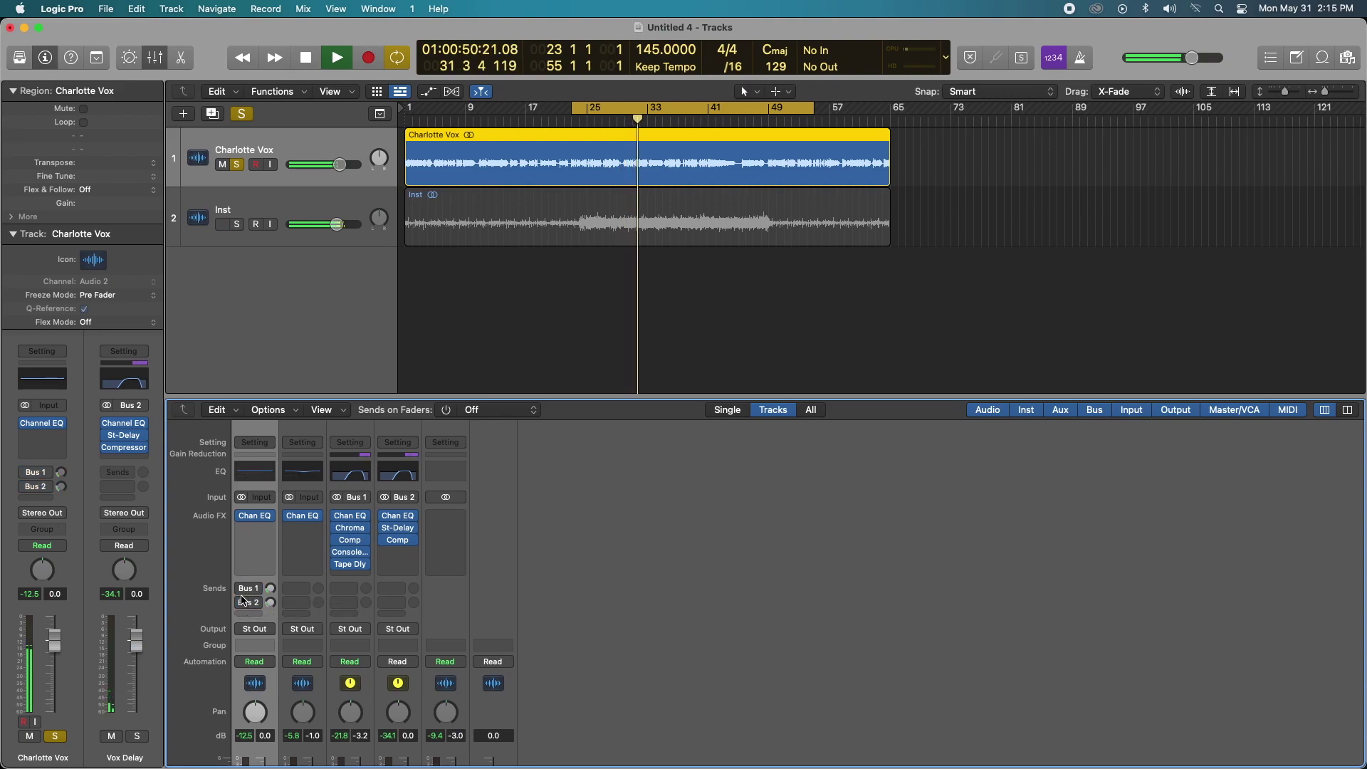
{"action": "scroll", "coordinate": [296, 615], "scroll_direction": "down", "scroll_amount": 1}
{"action": "scroll", "coordinate": [297, 615], "scroll_direction": "down", "scroll_amount": 5}
{"action": "key", "text": "s"}
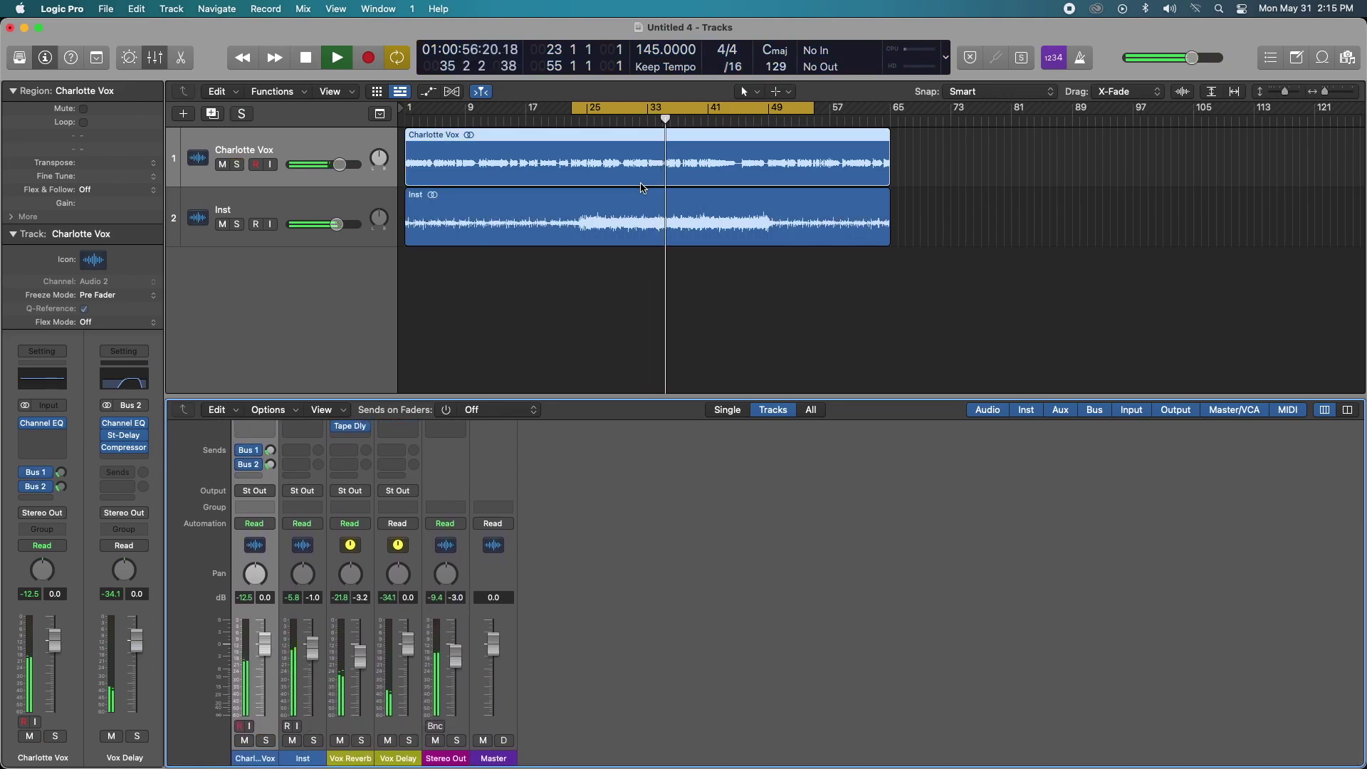
Step: Stop playback near bar 35 with the mixer's Audio FX rows in view
{"action": "key", "text": "space"}
{"action": "scroll", "coordinate": [617, 482], "scroll_direction": "up", "scroll_amount": 5}
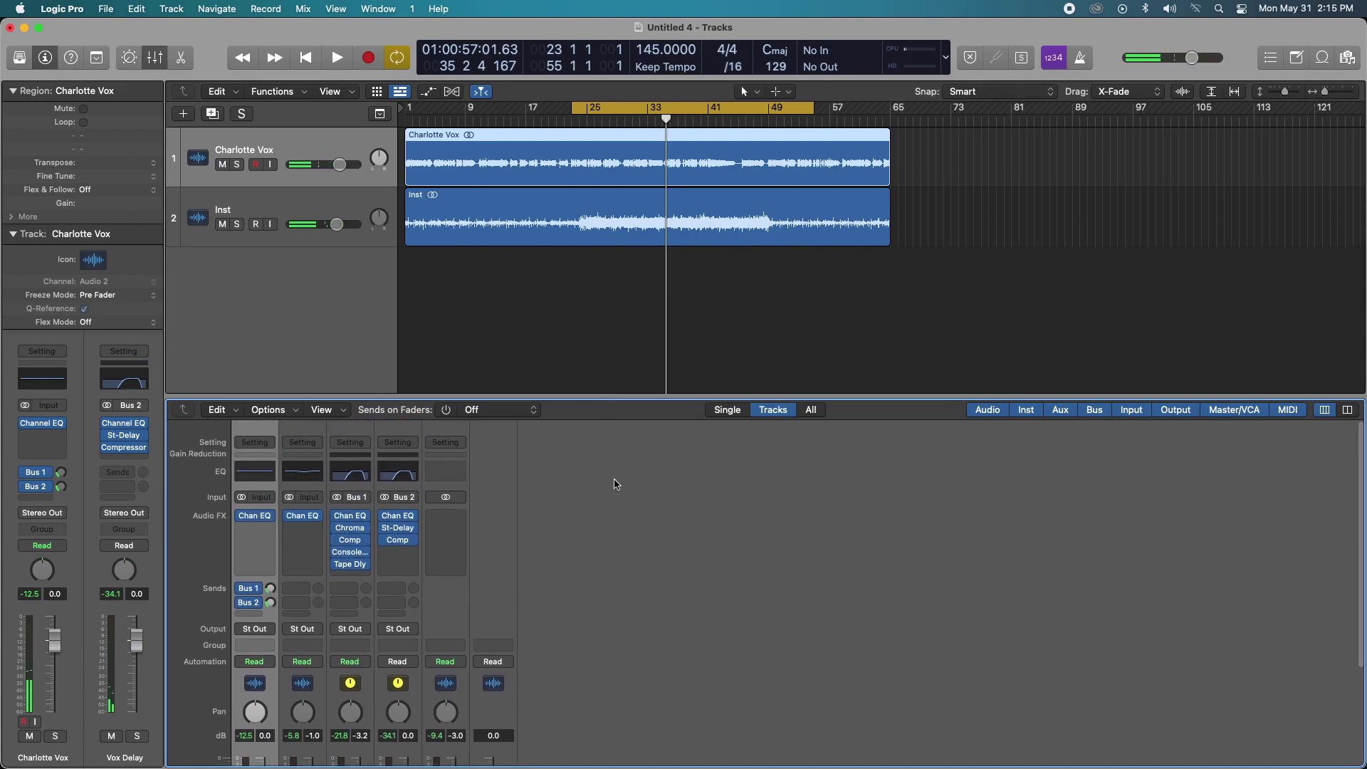